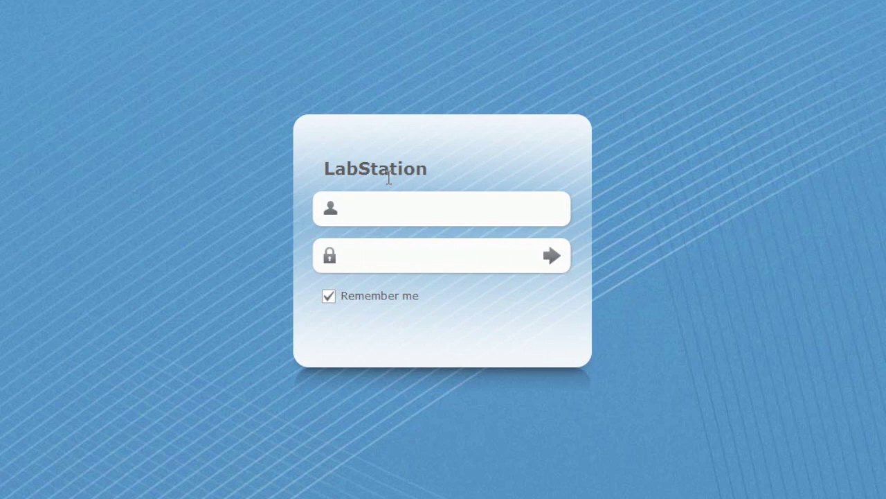
Sign in to LabStation with the administrator account and its password
text(admin)
key(Tab)
text(admin1234)
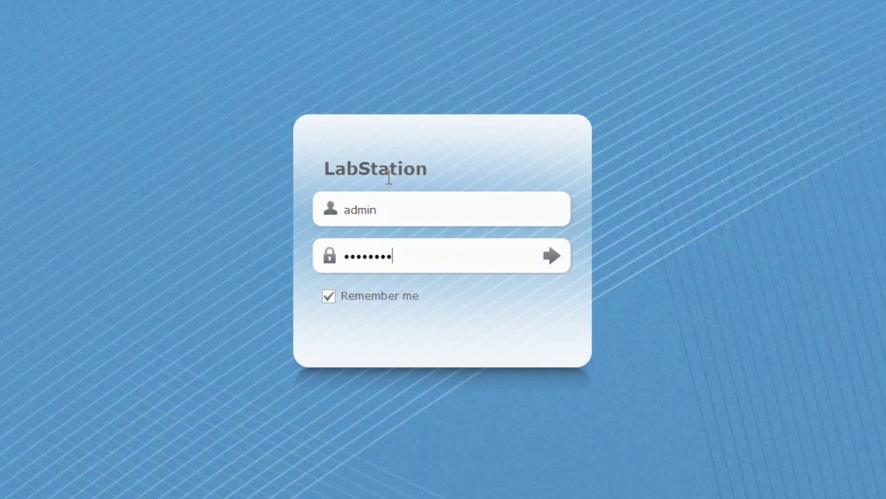
click(549, 256)
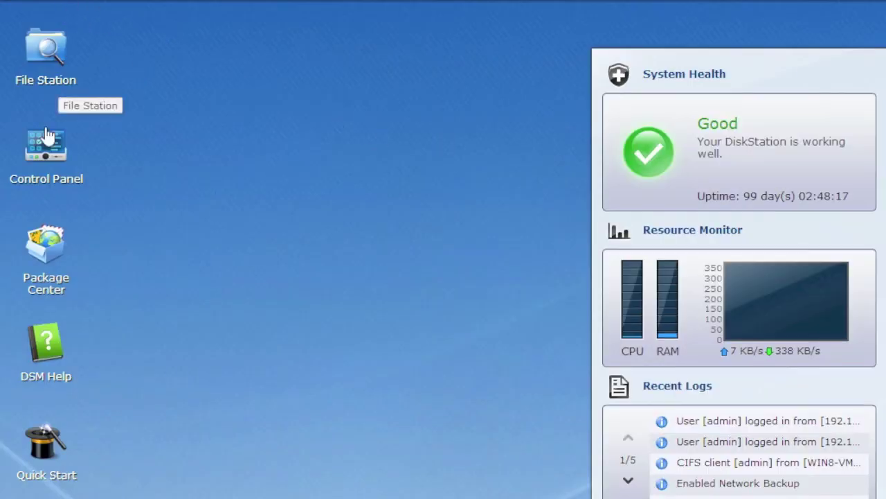
Confirm 'Enable network backup service' is checked in Control Panel's Network Backup, then close Control Panel
click(44, 157)
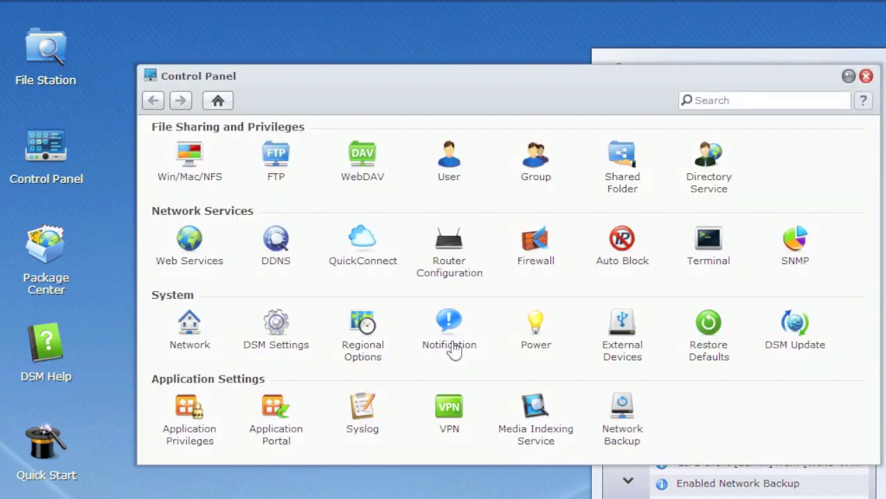
click(623, 424)
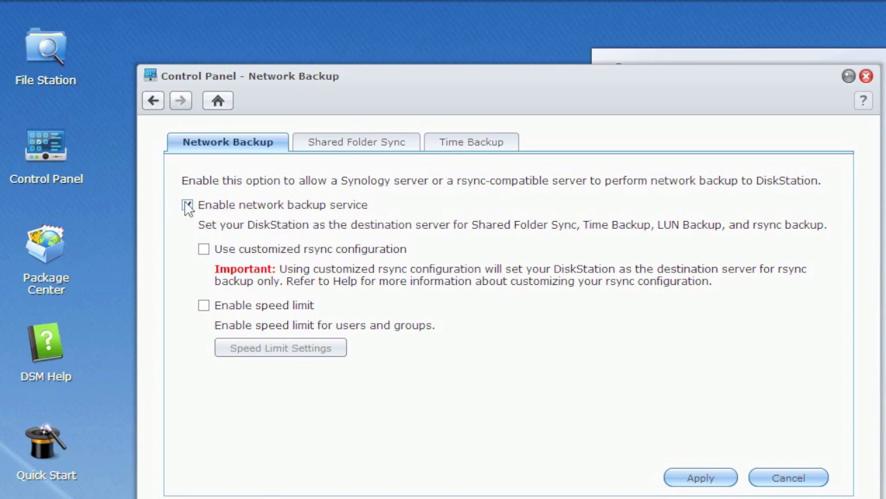
click(788, 477)
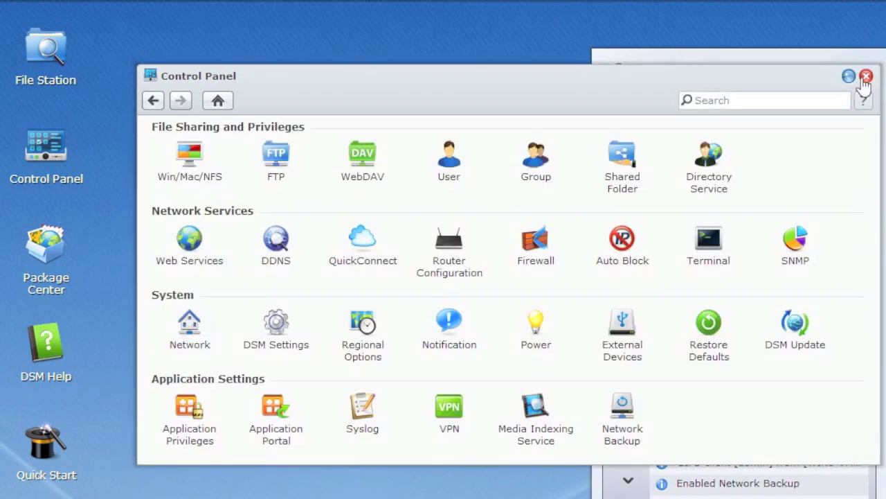
click(866, 76)
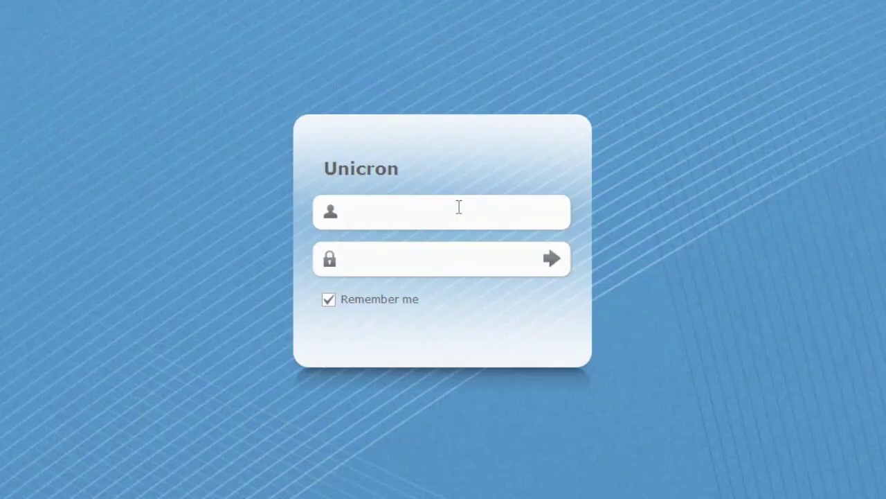
Sign in to the Unicron server with the administrator account and password
text(admin)
key(Tab)
text(********)
key(Return)
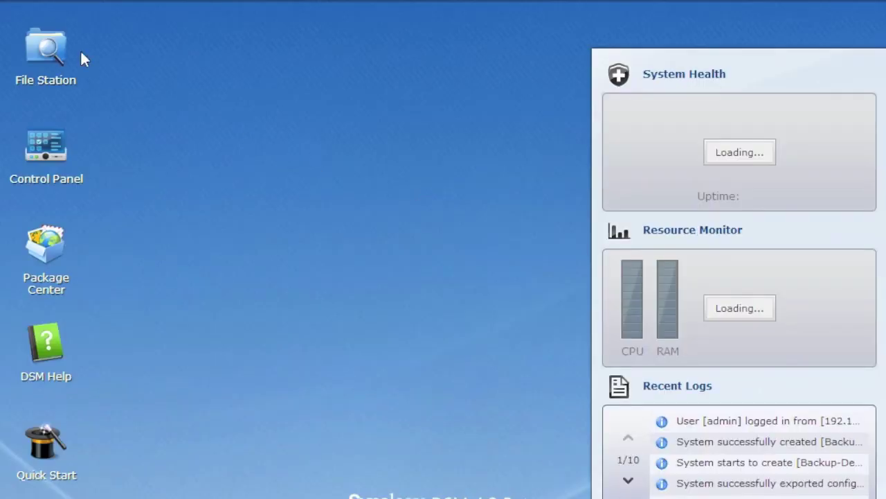
Launch Backup and Restore from the Main Menu at its Configuration Backup page
click(11, 2)
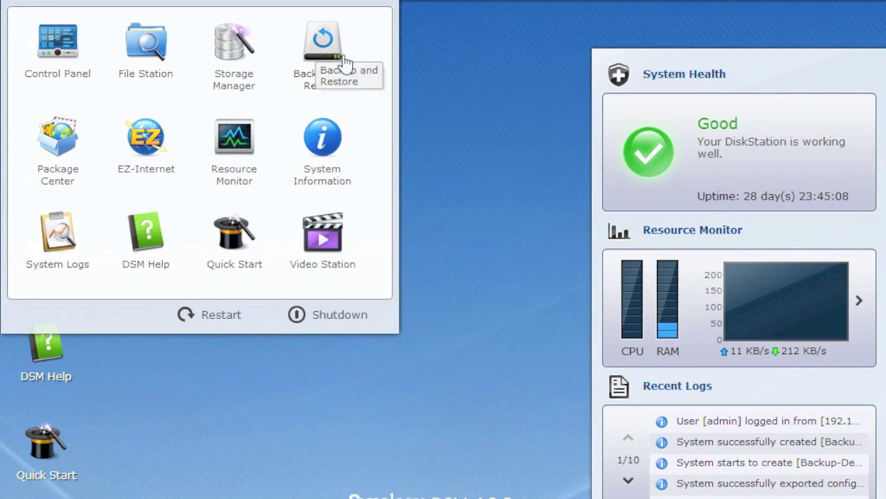
click(325, 55)
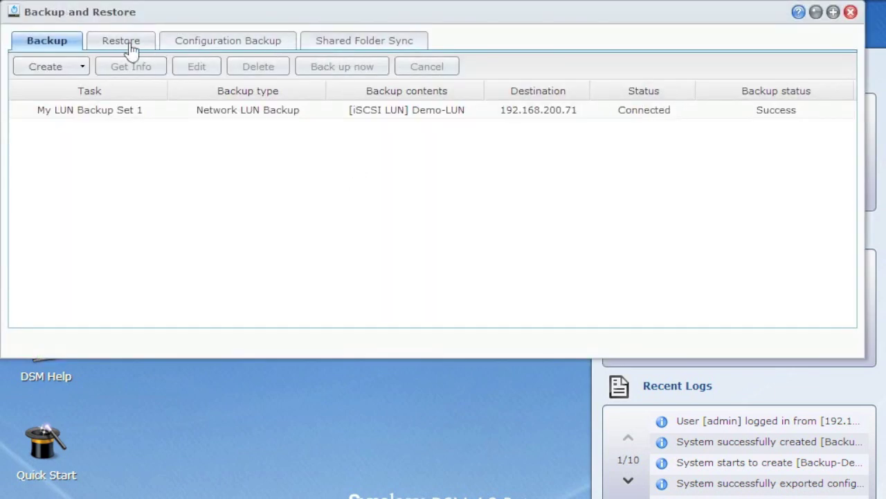
click(243, 43)
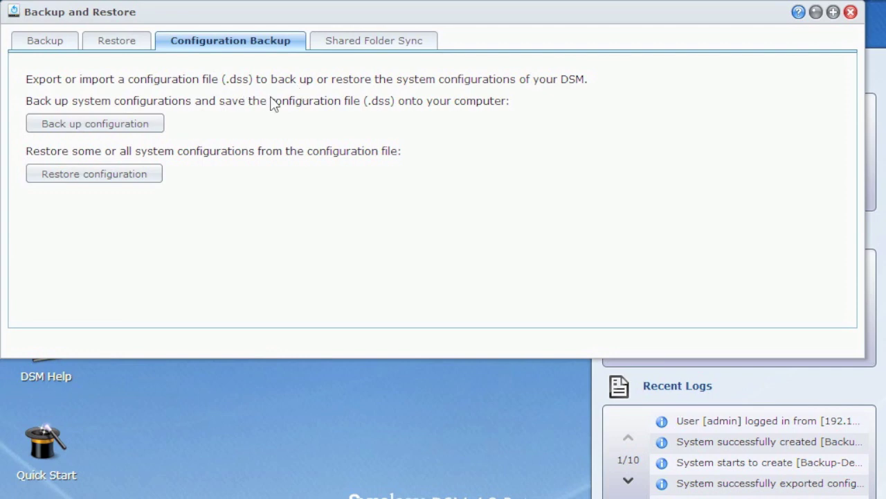
Export Unicron's system configuration as a .dss backup and confirm it
click(112, 135)
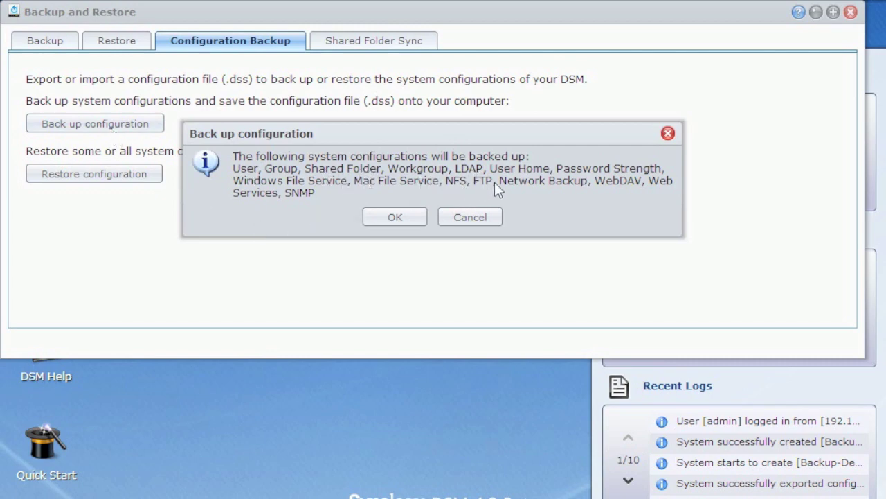
click(402, 217)
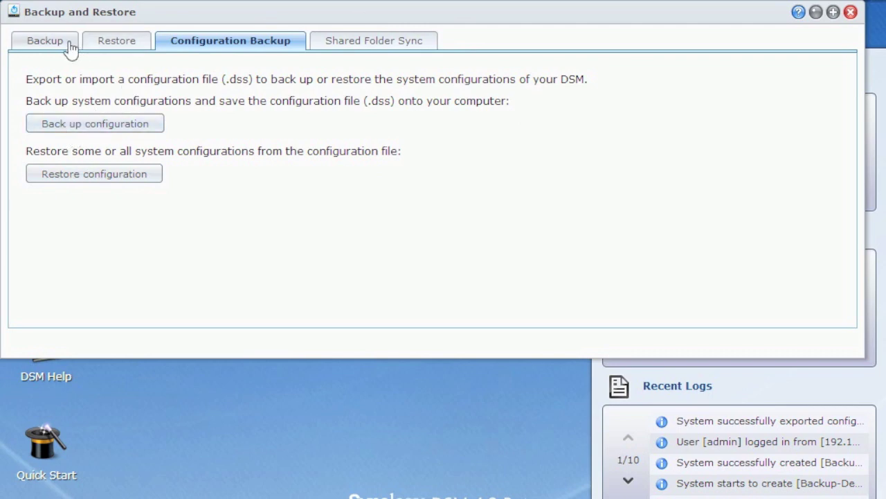
From the Backup task list, create a new LUN backup task and pass the wizard's welcome page
click(48, 40)
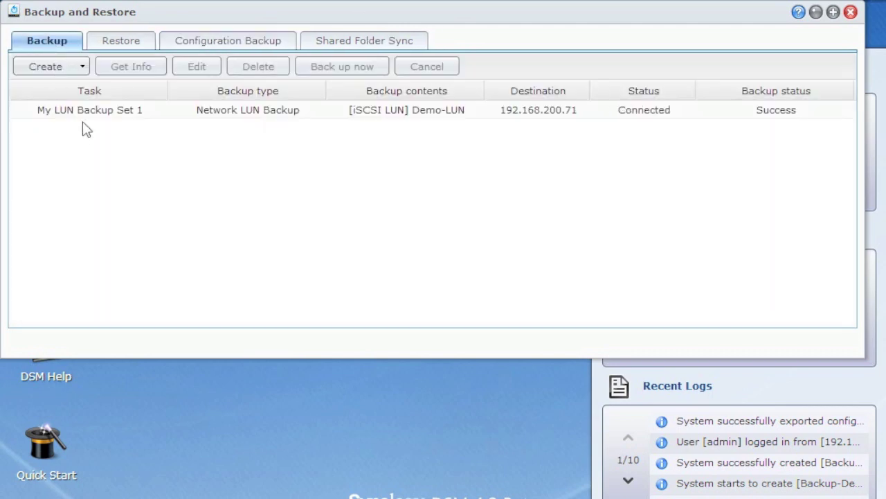
click(117, 114)
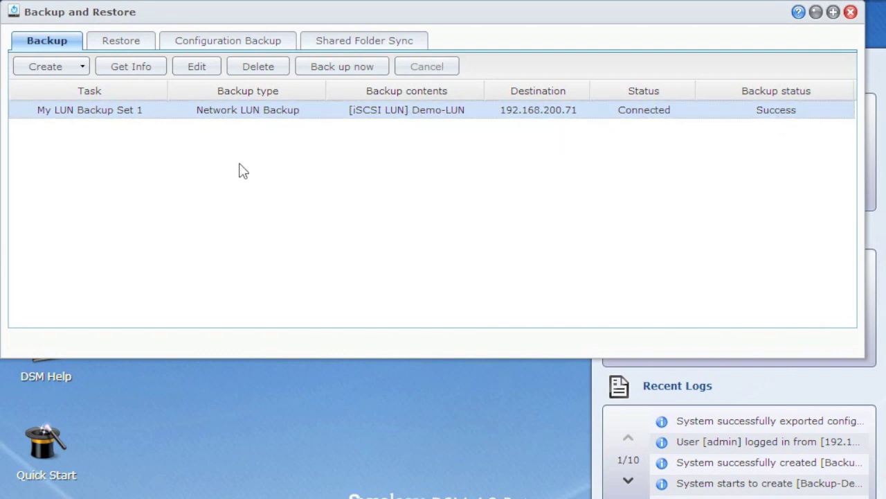
click(83, 66)
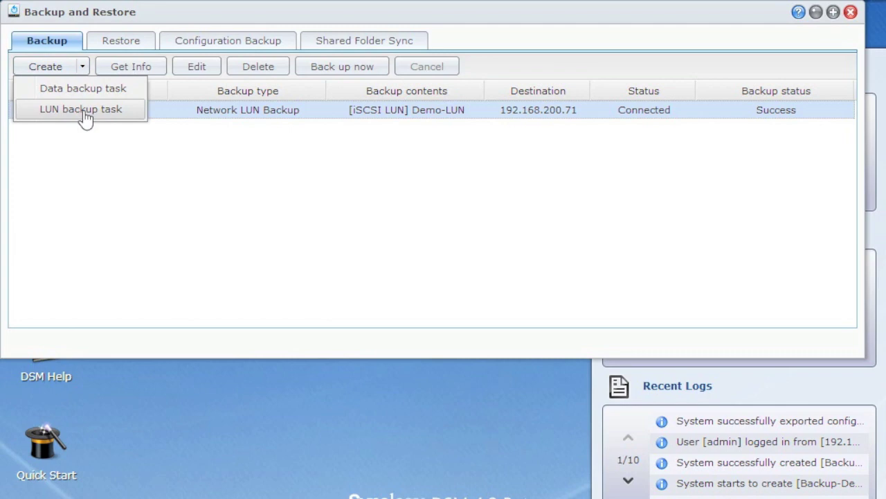
click(82, 109)
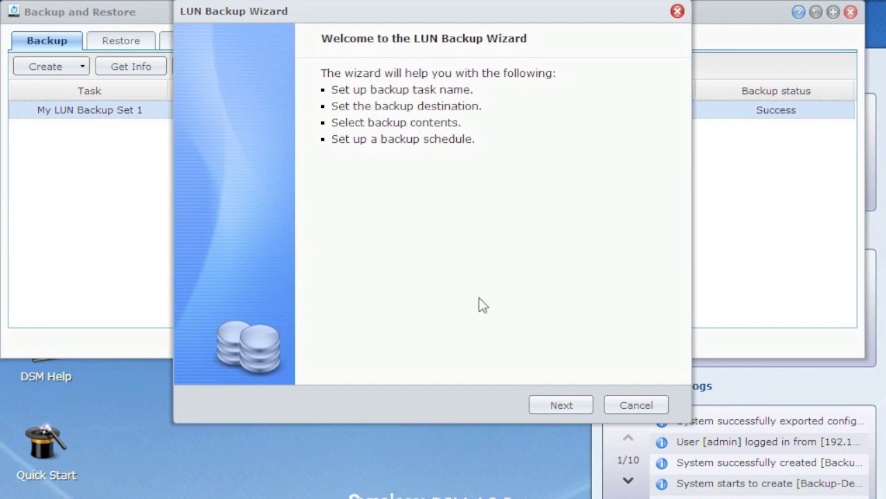
click(550, 407)
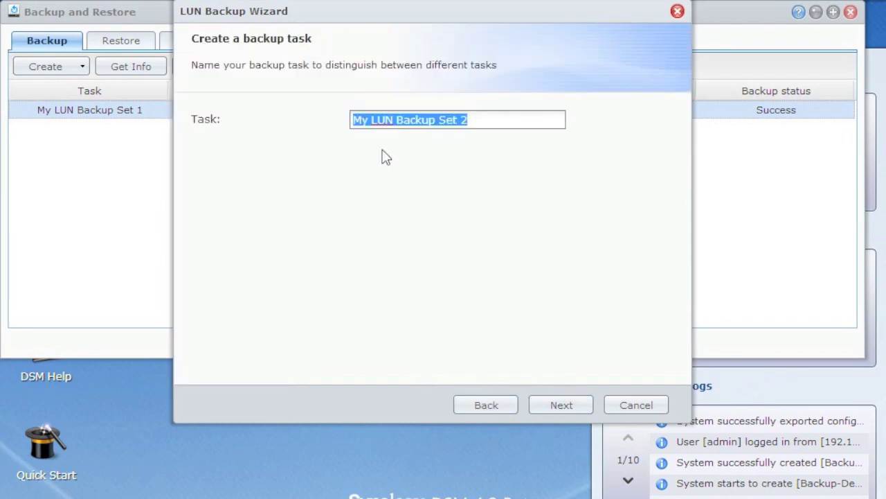
Name the task Demo-iSCSI-Backup and choose Network LUN Backup as its type
text(Demo-iSCSI)
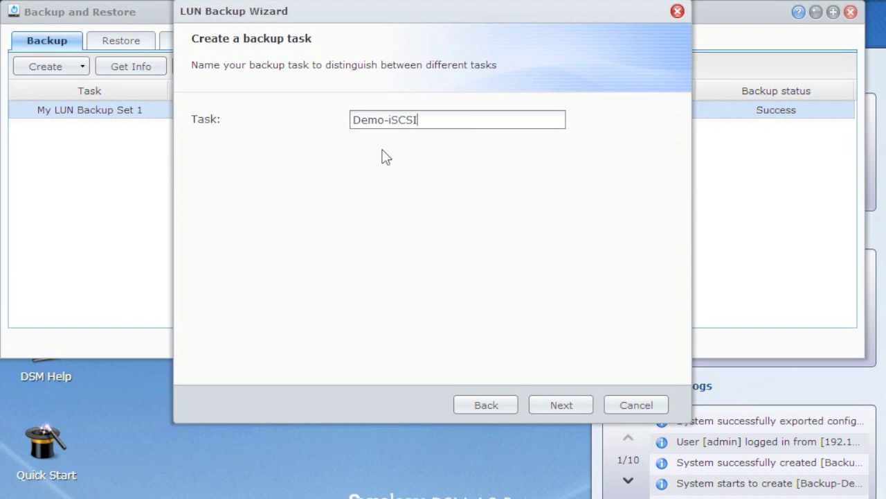
text(-Backup)
click(549, 405)
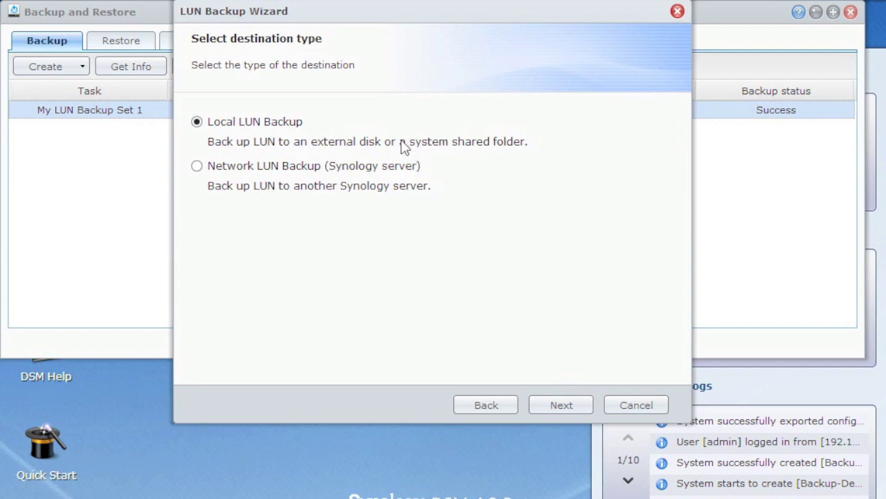
click(253, 167)
click(571, 405)
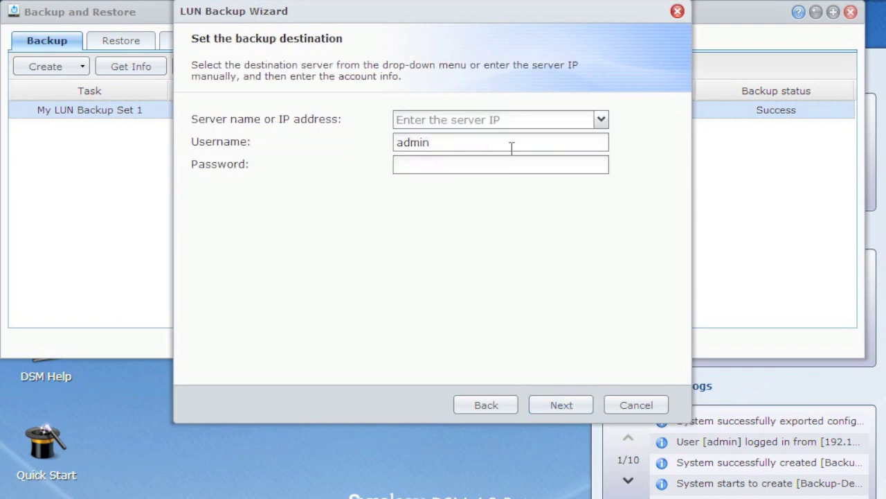
Enter destination server 192.168.200.71 with its login credentials and test the connection
click(533, 119)
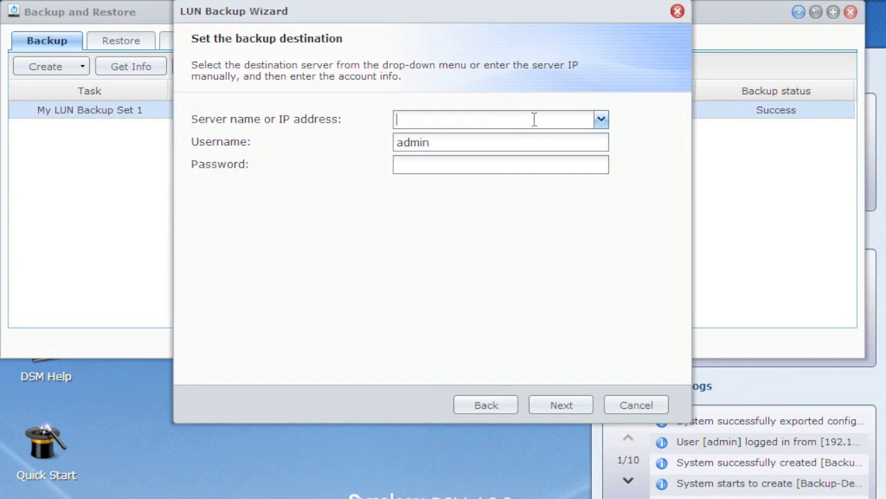
text(192.168.200.71)
key(Tab)
key(Tab)
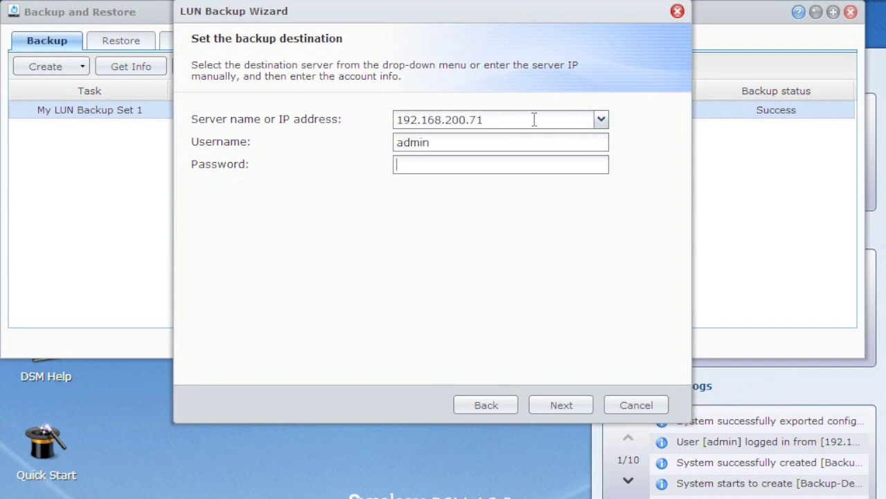
text(••••••••)
click(547, 405)
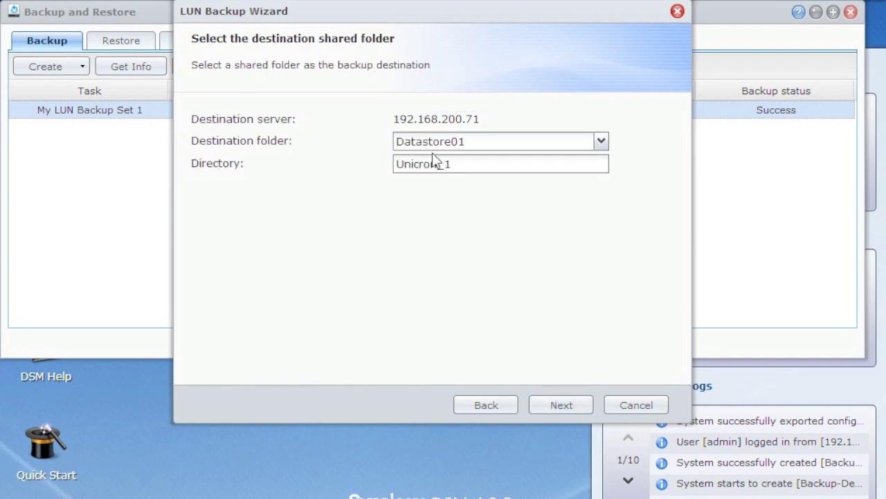
Set destination folder Lab, directory Demo-Copy, then bring up Unicron_Backup and select Demo-LUN_00000
click(602, 142)
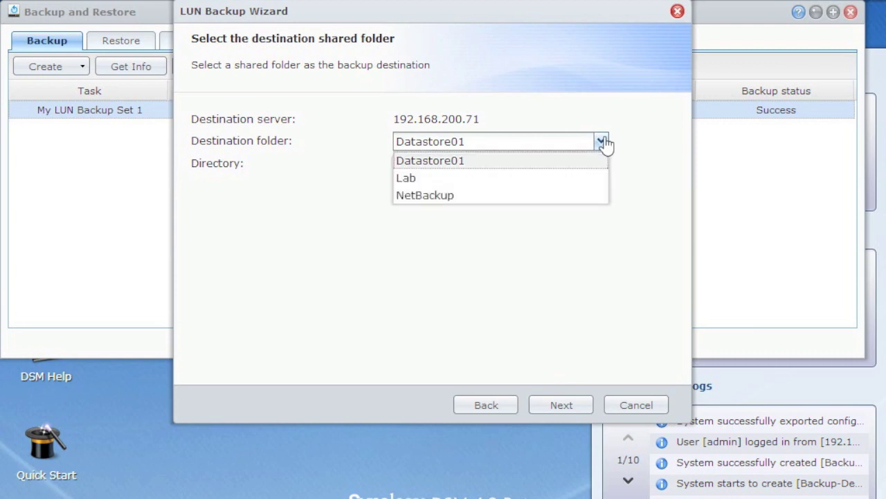
click(422, 178)
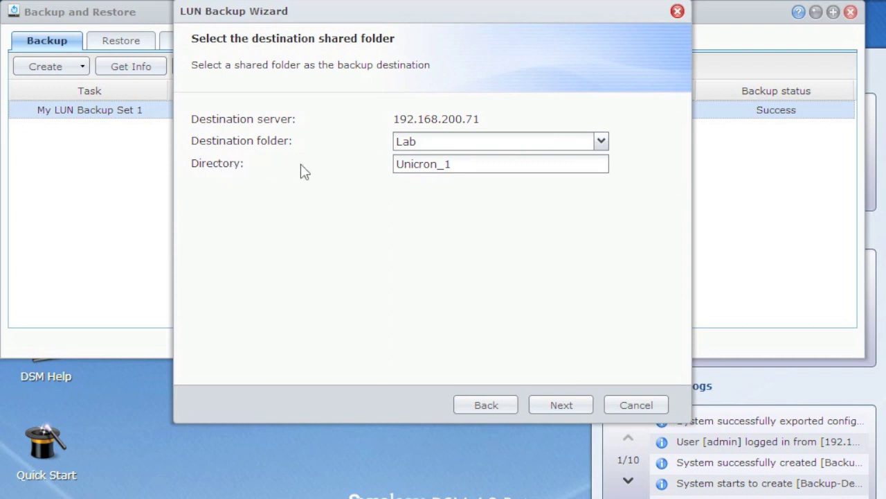
click(512, 165)
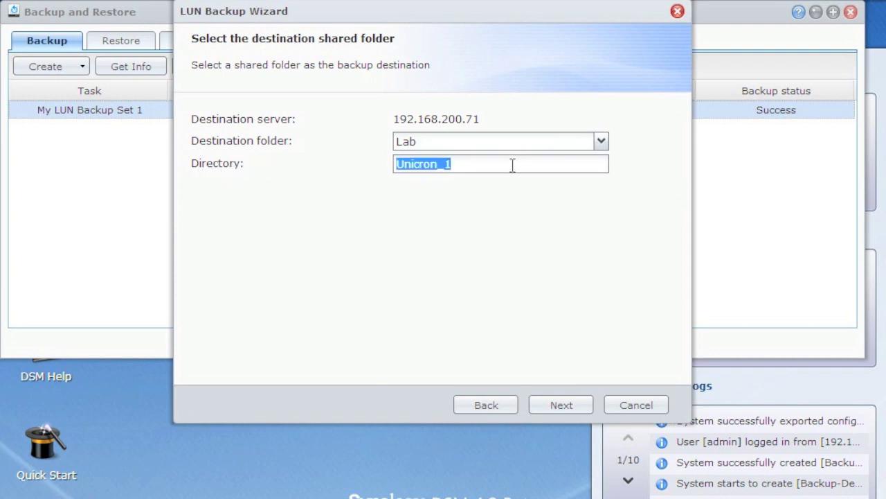
text(Demo-Copy)
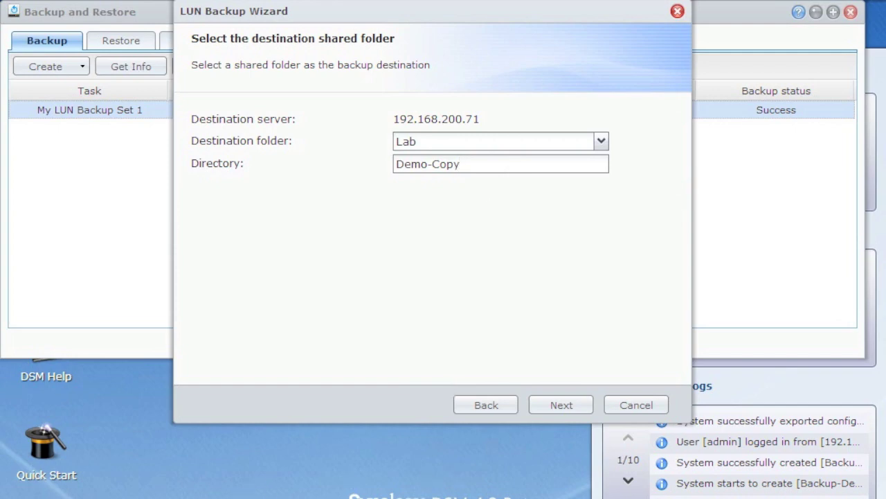
click(111, 443)
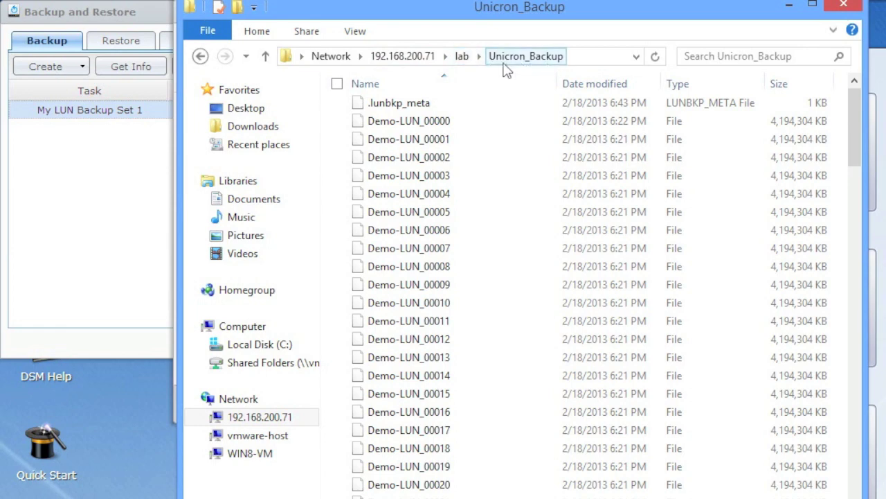
click(441, 129)
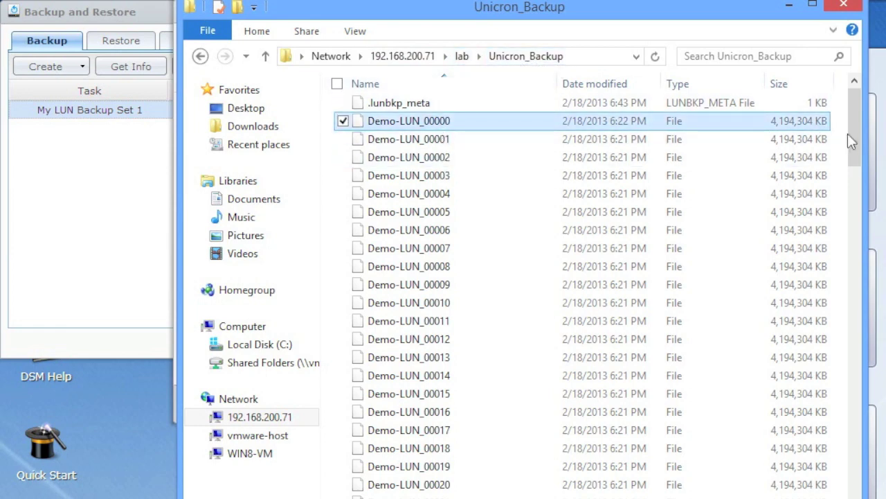
Scroll through the Demo-LUN backup files, then minimize Explorer to return to the wizard
drag(857, 130, 824, 107)
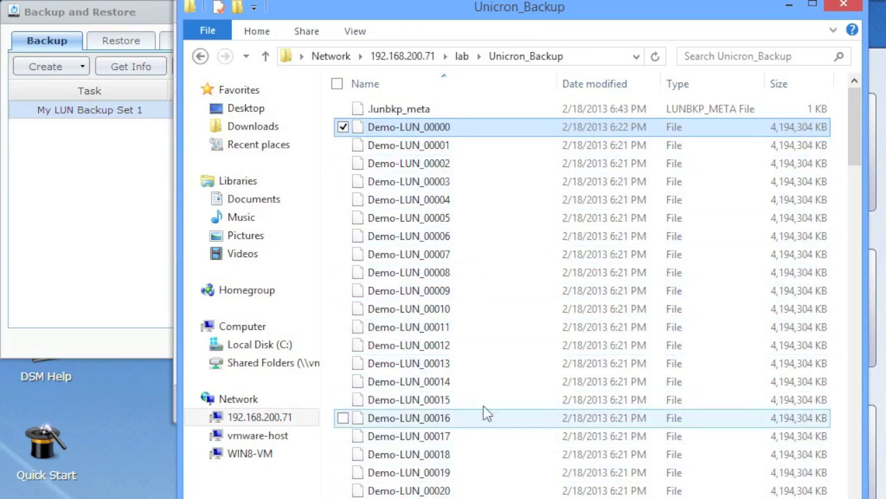
click(103, 259)
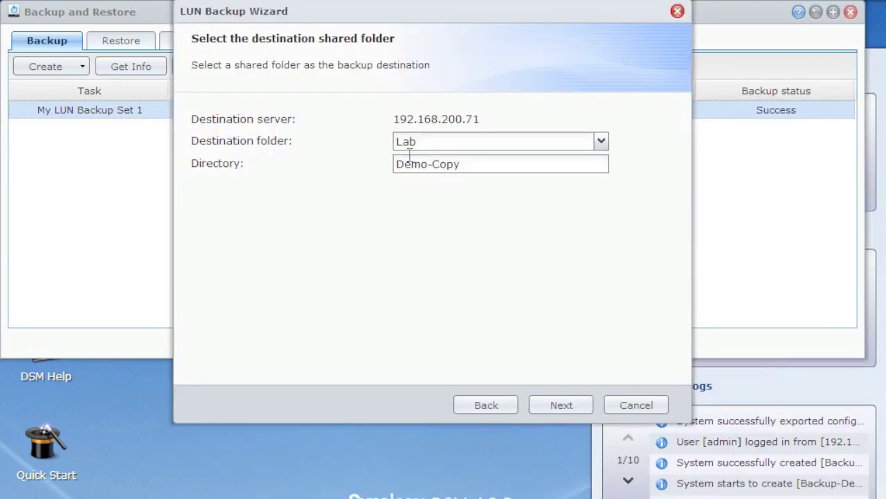
Keep Backup-Demo-LUN as the backup source and continue to the schedule step
click(571, 413)
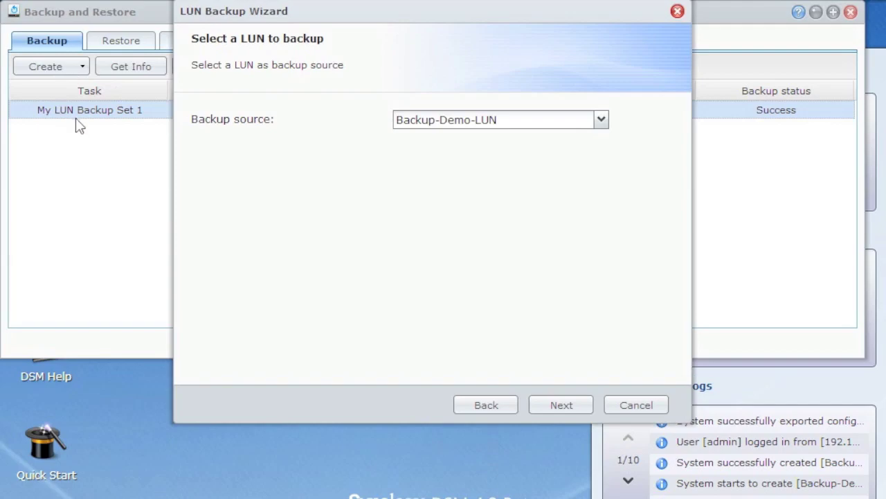
click(602, 123)
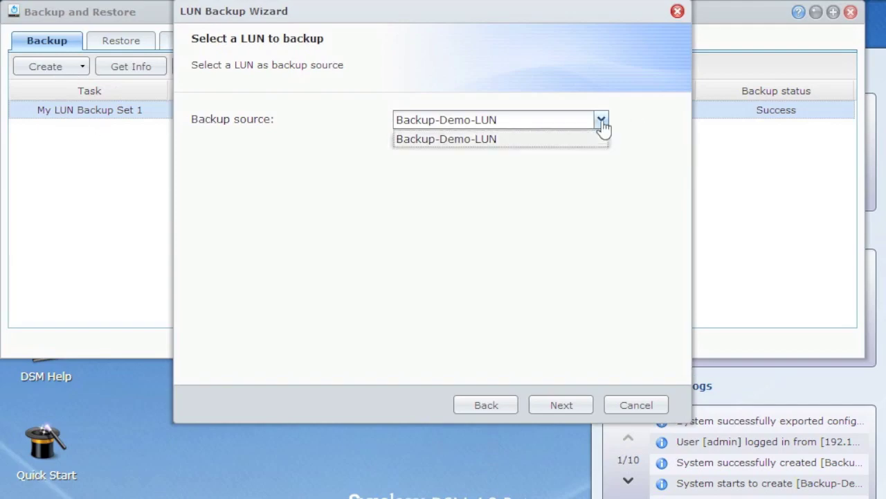
click(602, 125)
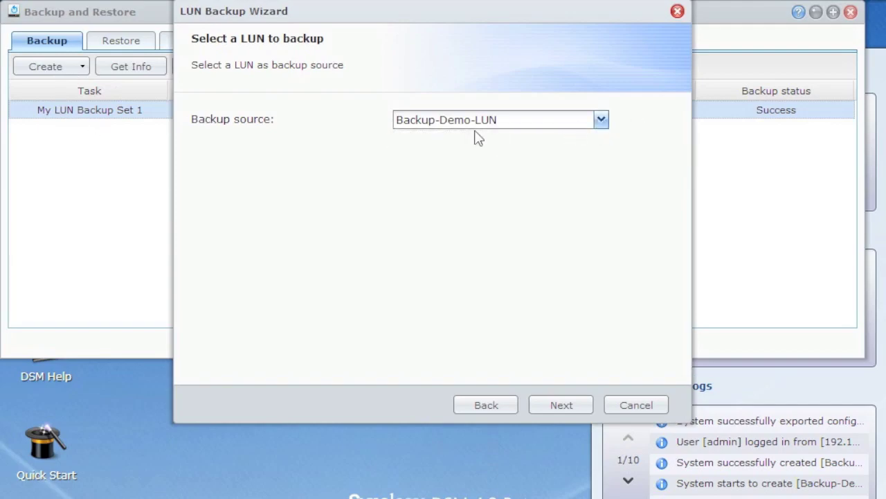
click(587, 126)
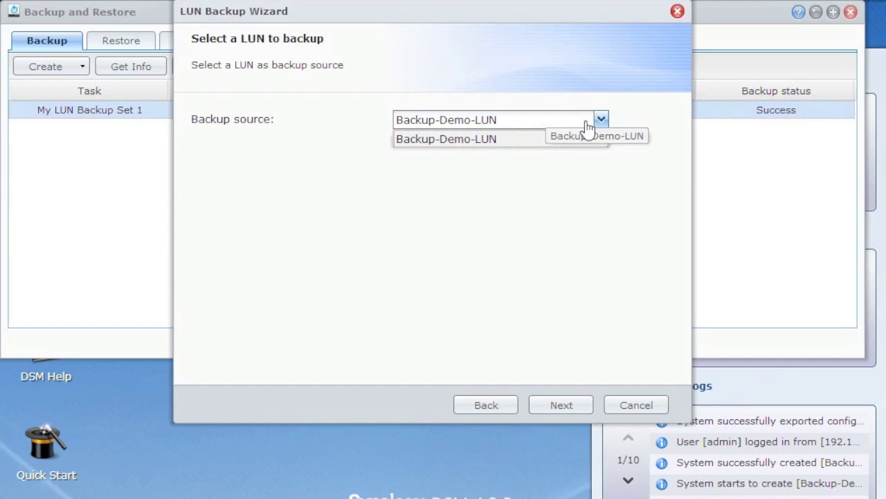
click(587, 122)
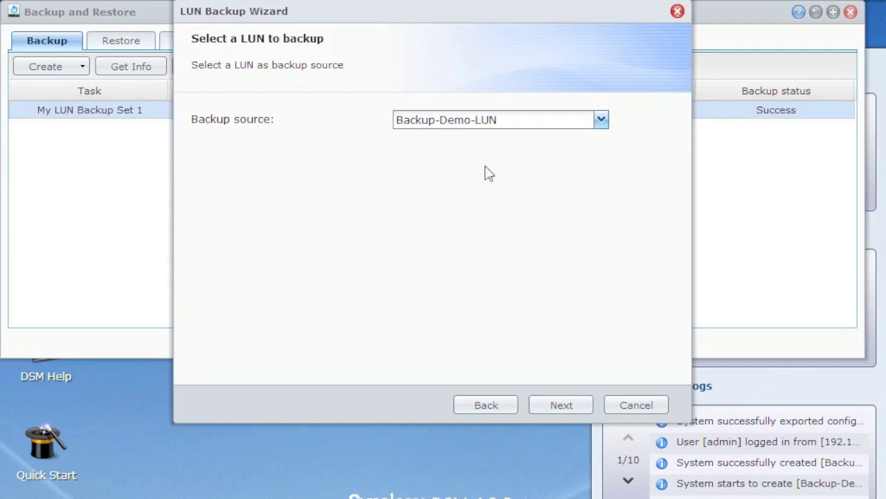
click(562, 409)
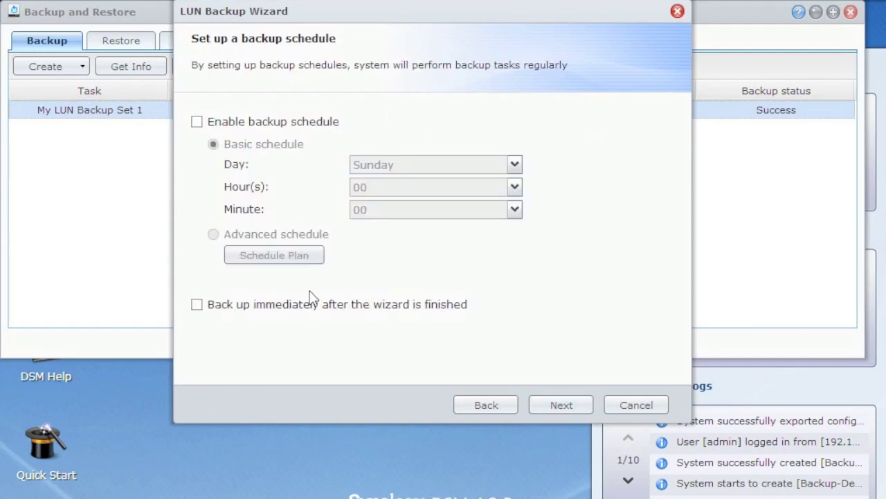
Leave the backup schedule disabled and tick 'Back up immediately after the wizard is finished'
click(298, 123)
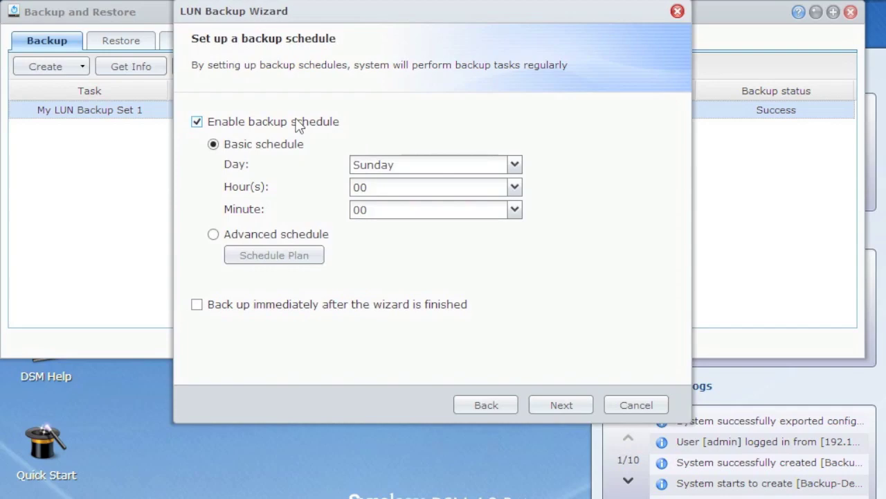
click(268, 236)
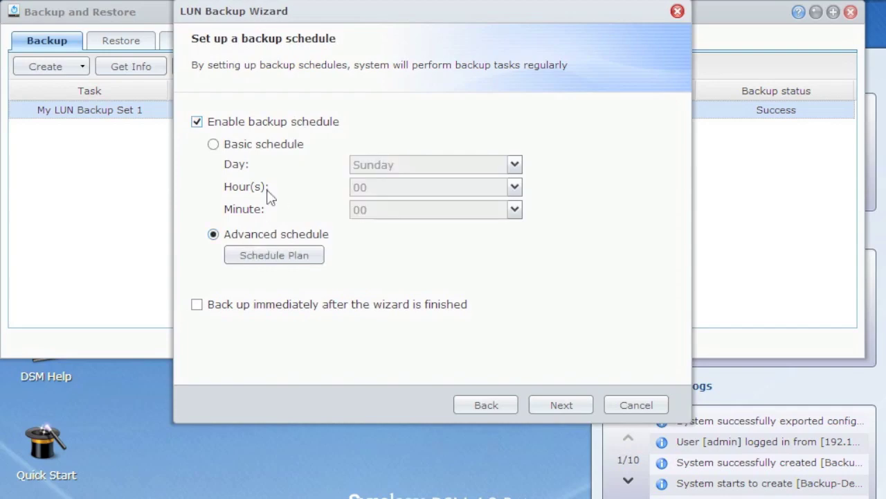
click(267, 149)
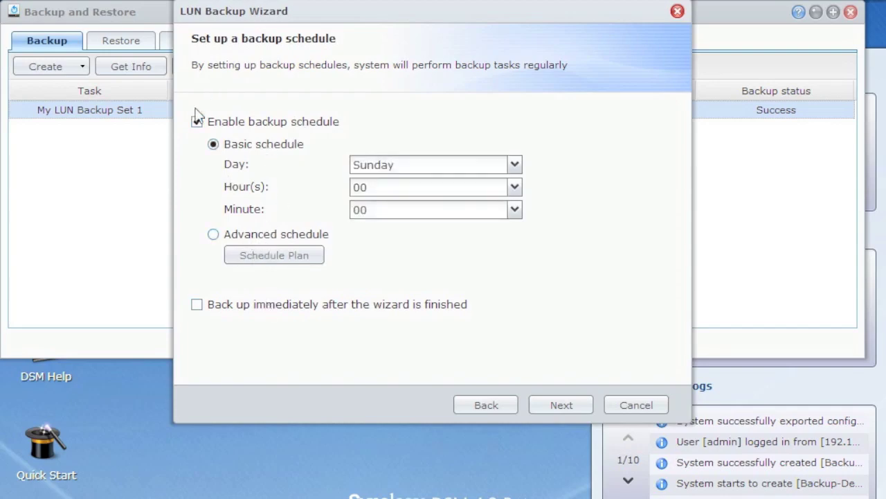
click(202, 123)
click(245, 307)
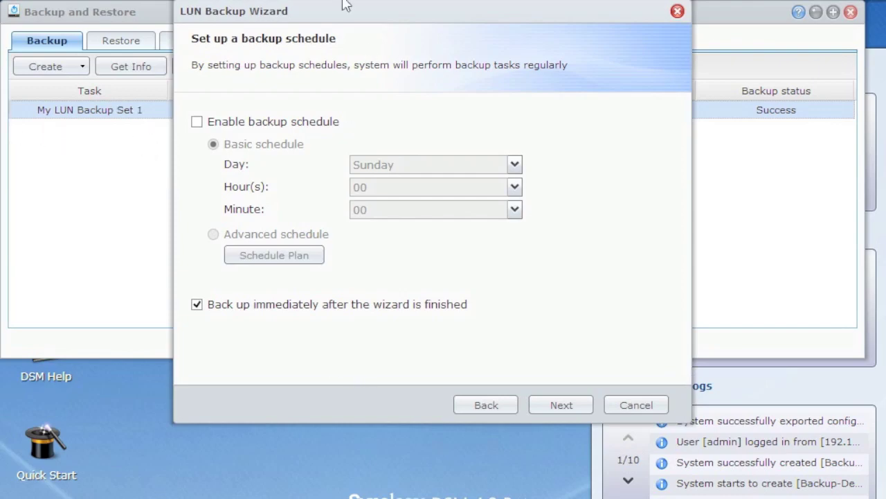
drag(336, 4, 337, 8)
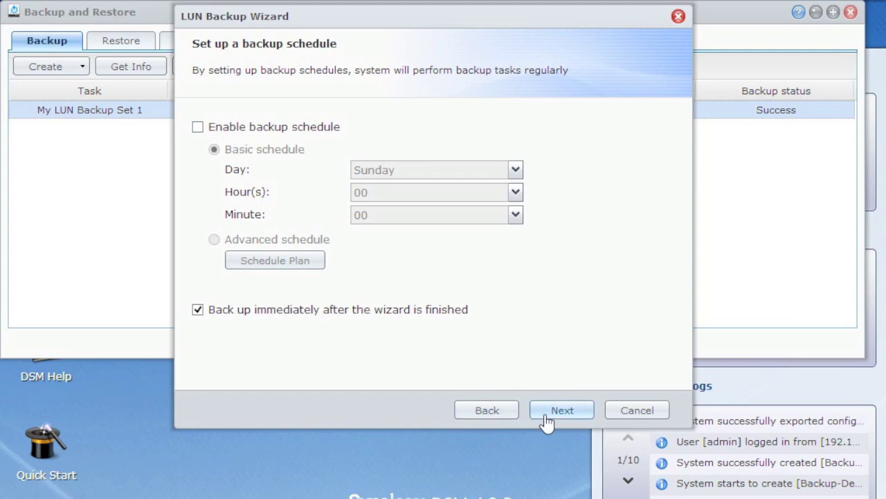
click(585, 415)
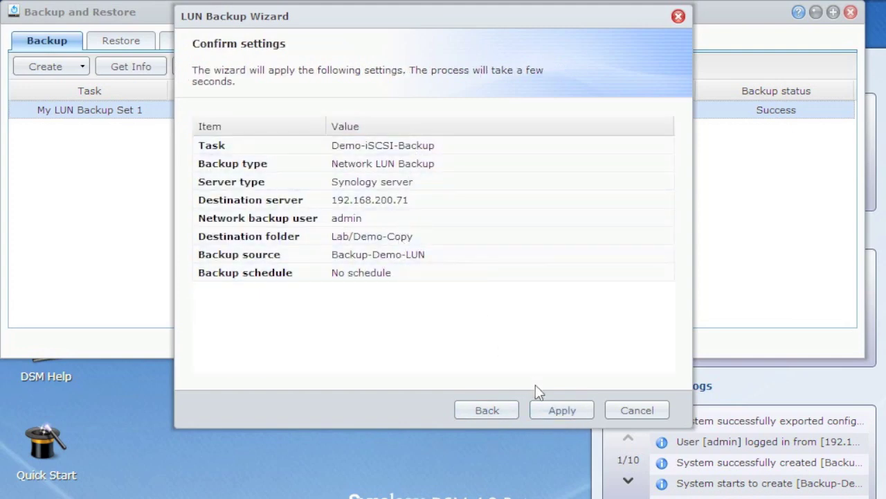
Apply the settings to create Demo-iSCSI-Backup, then review it and My LUN Backup Set 1 in the list
click(554, 411)
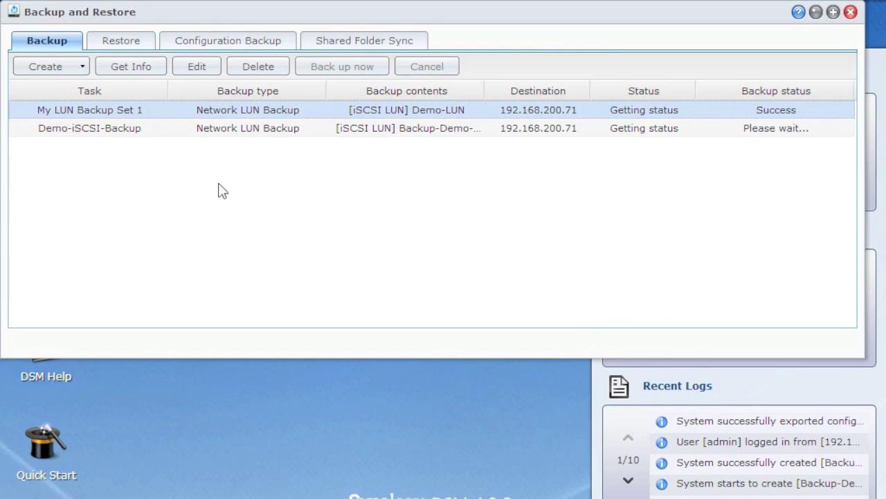
click(267, 132)
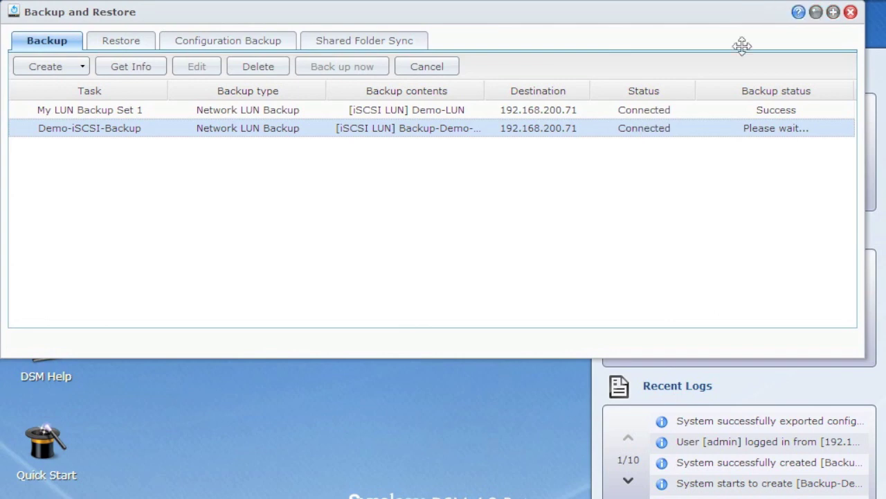
drag(742, 45, 425, 117)
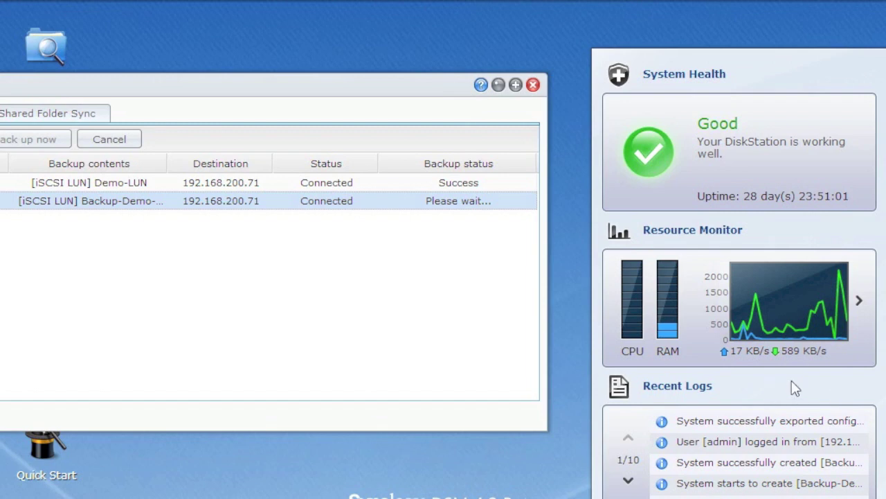
drag(256, 81, 561, 23)
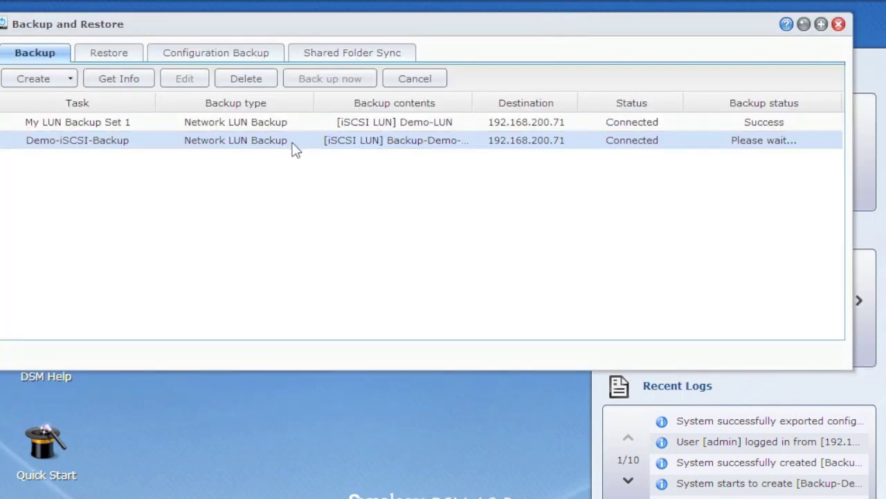
click(313, 122)
drag(361, 29, 386, 28)
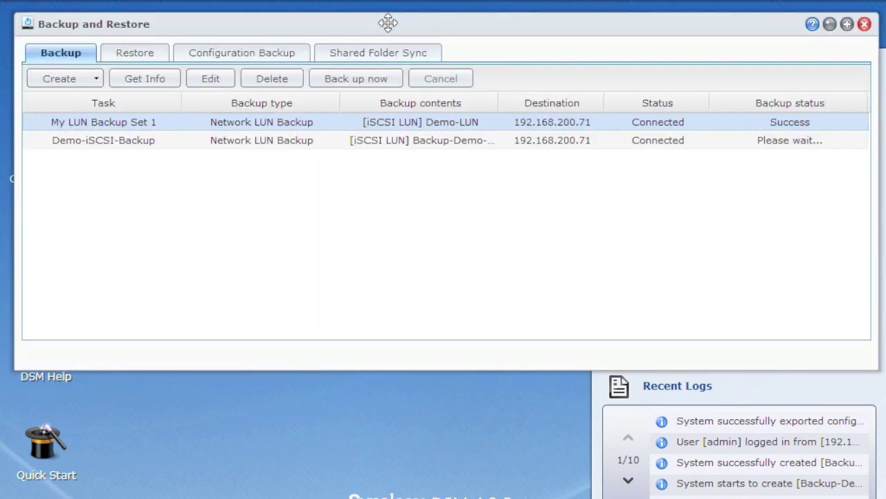
In the Restore section, start the LUN restoration wizard and continue to the restoration type
click(135, 55)
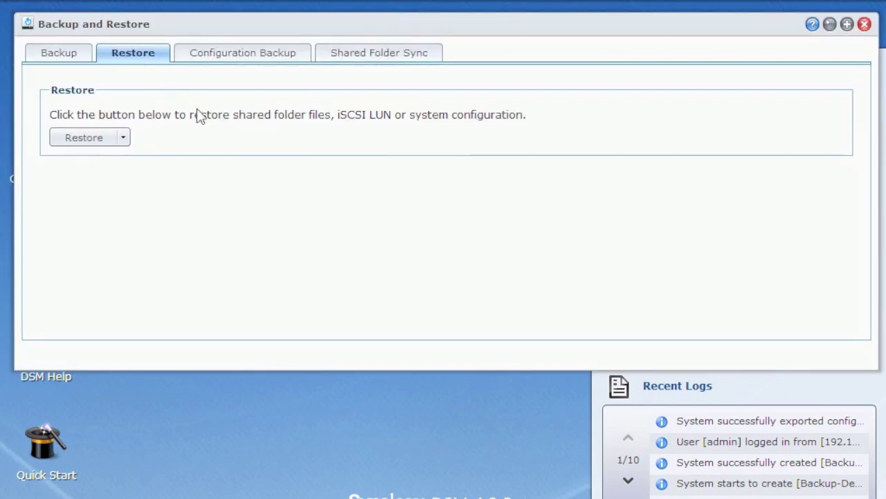
click(124, 138)
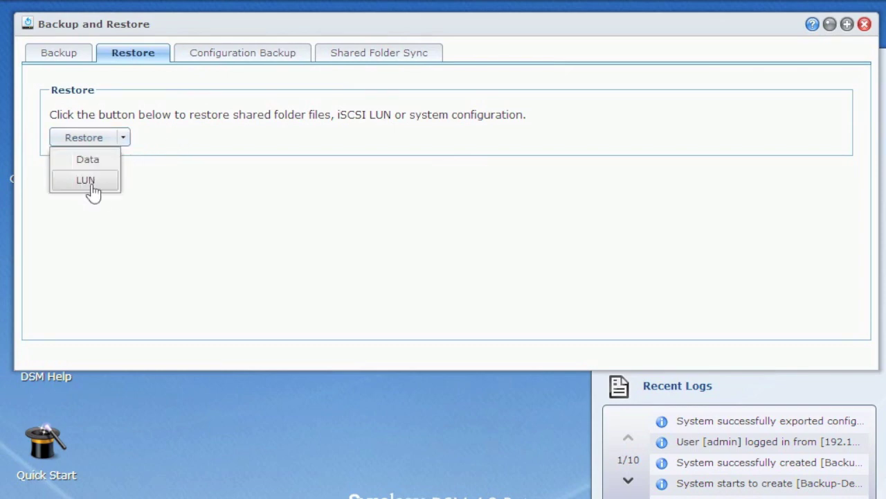
click(90, 184)
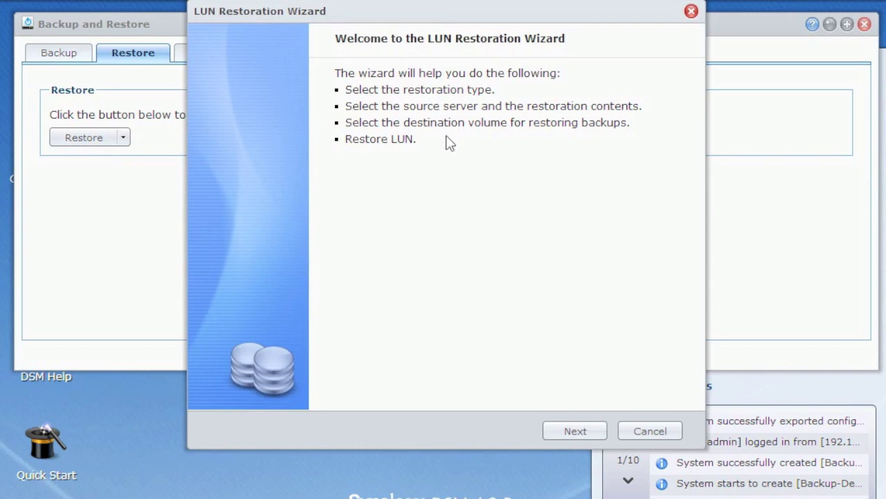
click(575, 431)
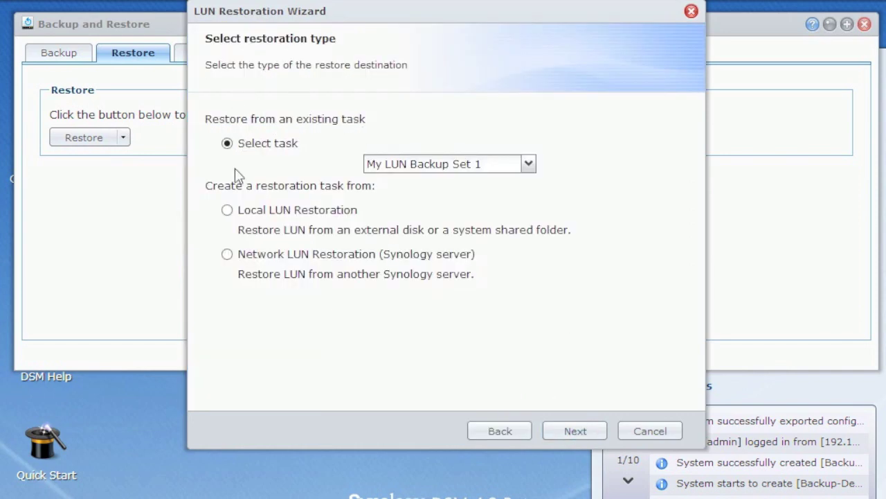
Choose Network LUN Restoration from another Synology server and continue to server selection
click(527, 172)
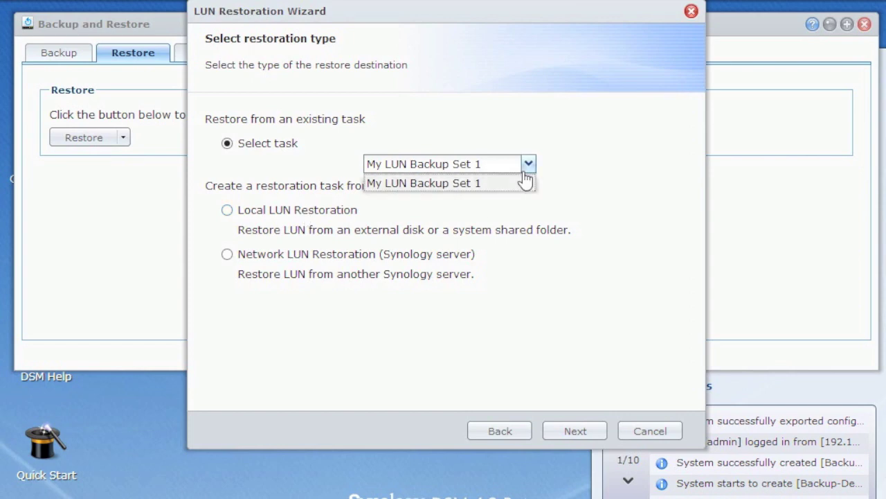
click(524, 181)
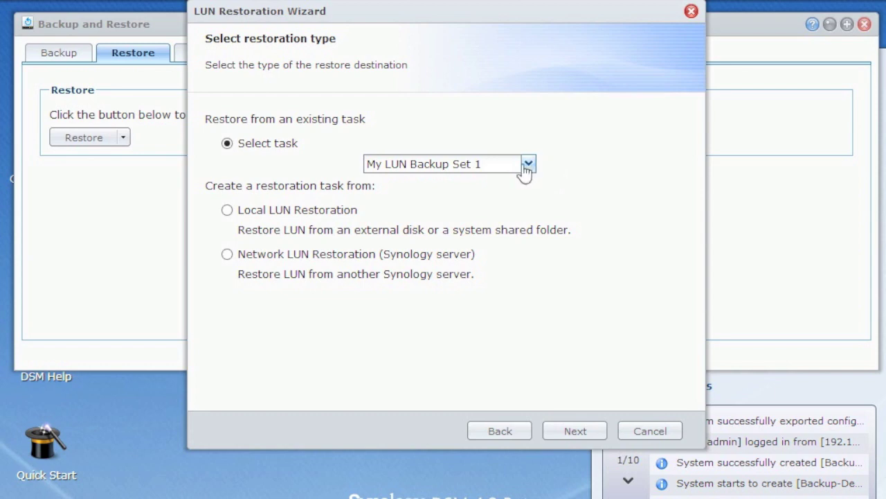
click(262, 256)
click(585, 435)
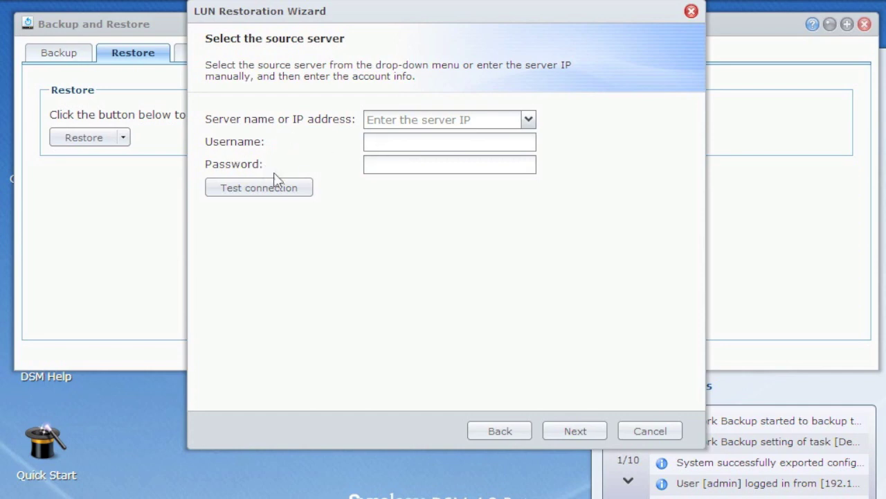
Connect to source server 192.168.200.71 with the admin credentials and verify the connection
click(433, 123)
text(192.168.200.71)
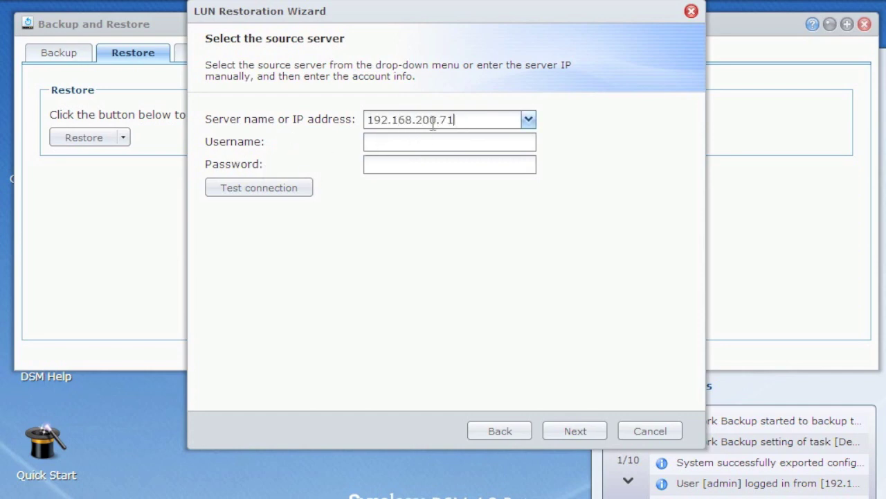
key(Tab)
text(admin)
key(Tab)
text(*******)
click(287, 190)
click(455, 248)
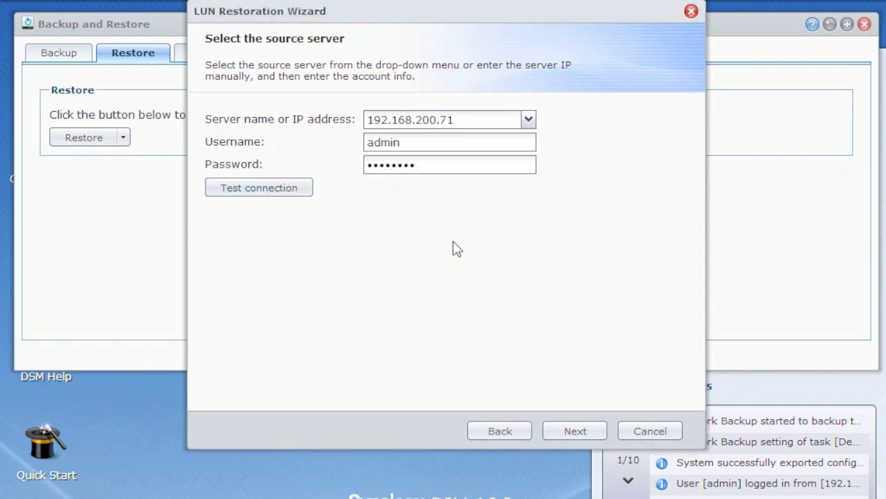
click(552, 427)
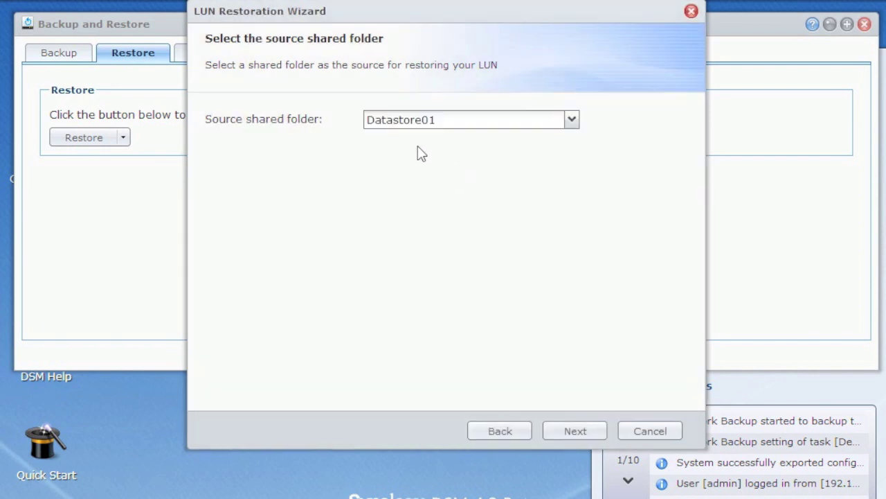
Select Lab as the source shared folder and Unicron_Backup as the backup directory
click(571, 121)
click(458, 157)
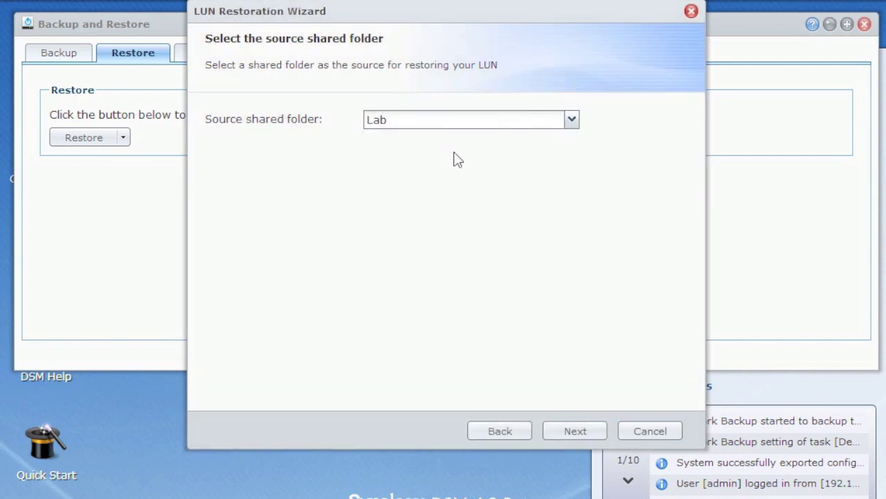
click(575, 430)
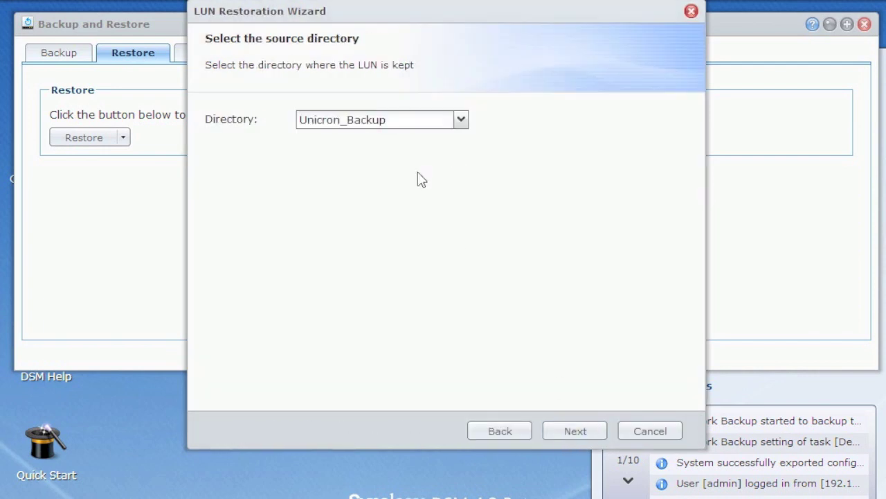
click(446, 120)
click(446, 136)
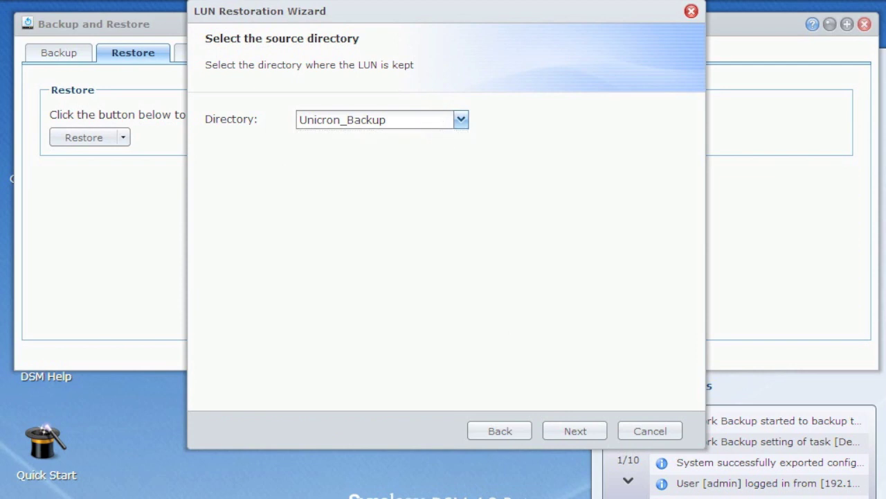
click(583, 429)
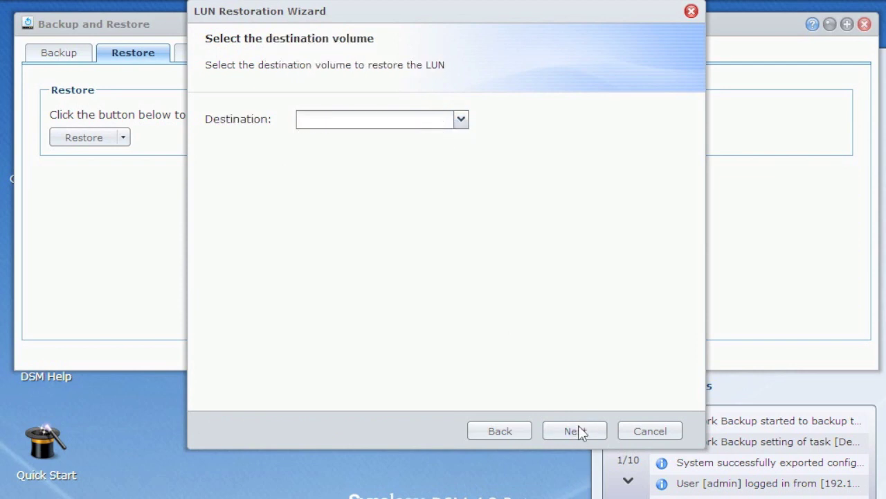
Restore onto Volume 2, review the settings summary, then cancel the wizard
click(443, 121)
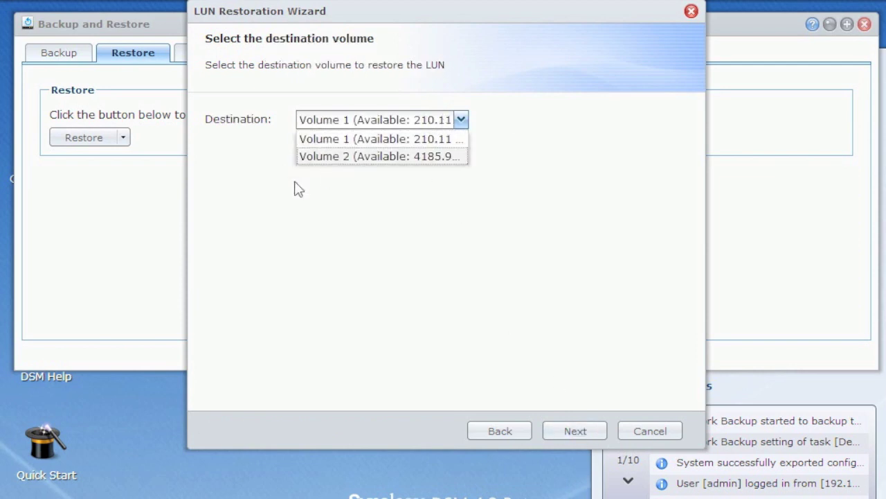
click(353, 158)
click(569, 431)
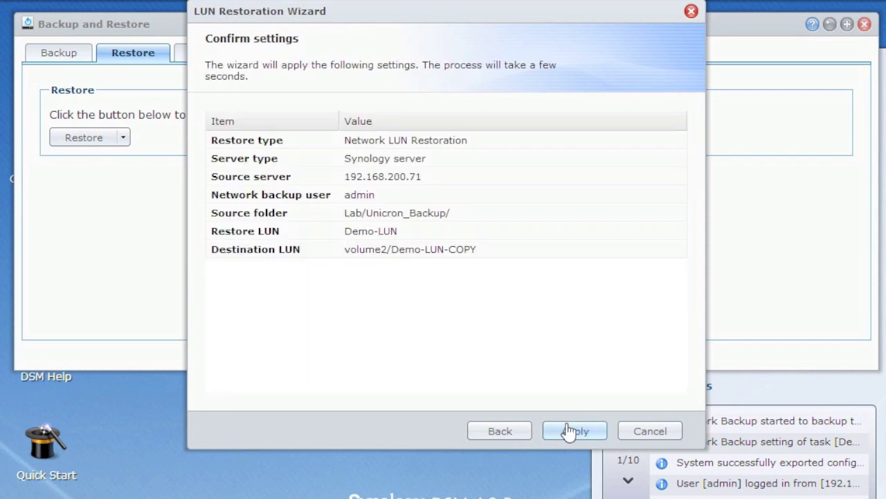
click(639, 432)
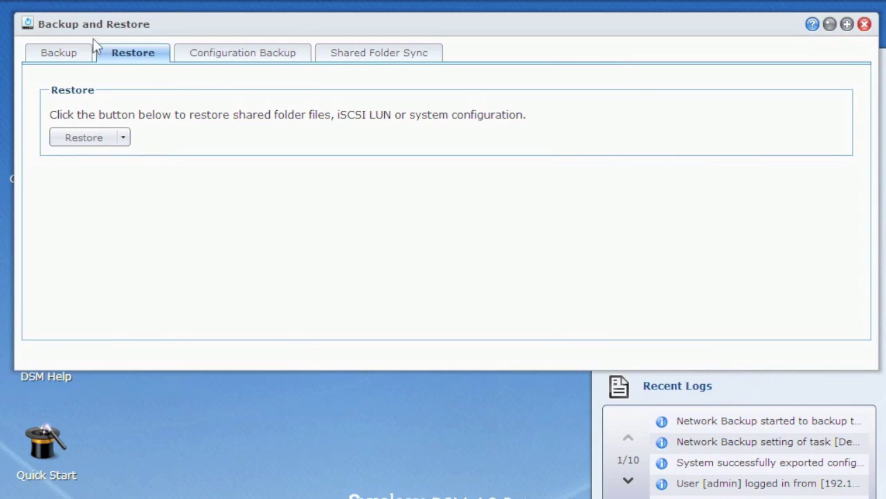
Review My LUN Backup Set 1's details in the Backup list, then open its settings for editing
click(75, 56)
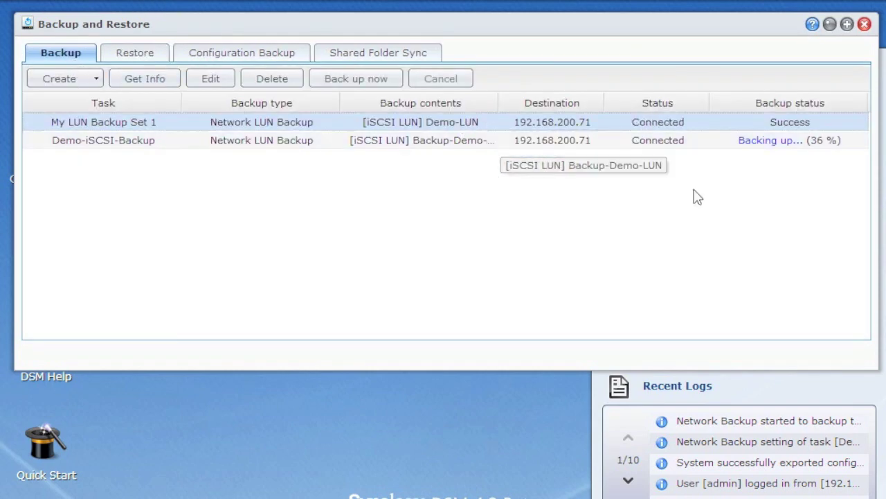
mouse_move(693, 23)
mouse_down()
mouse_move(434, 79)
mouse_move(609, 19)
mouse_up()
click(144, 82)
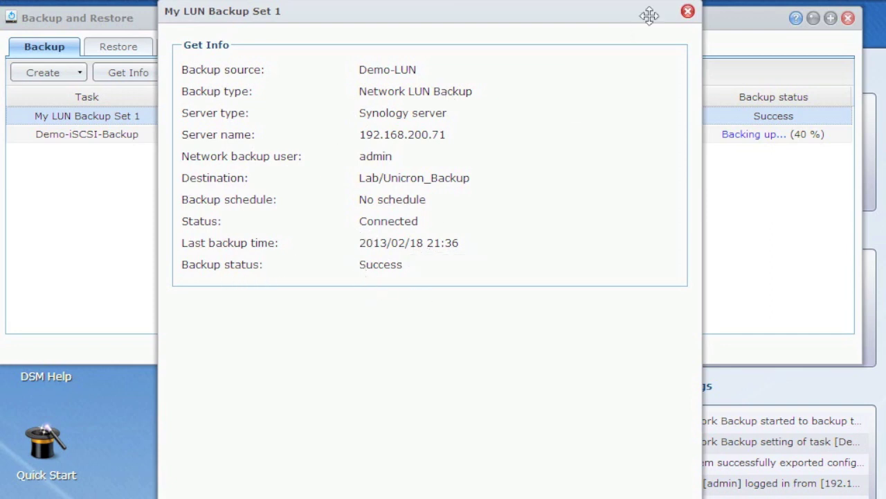
click(688, 12)
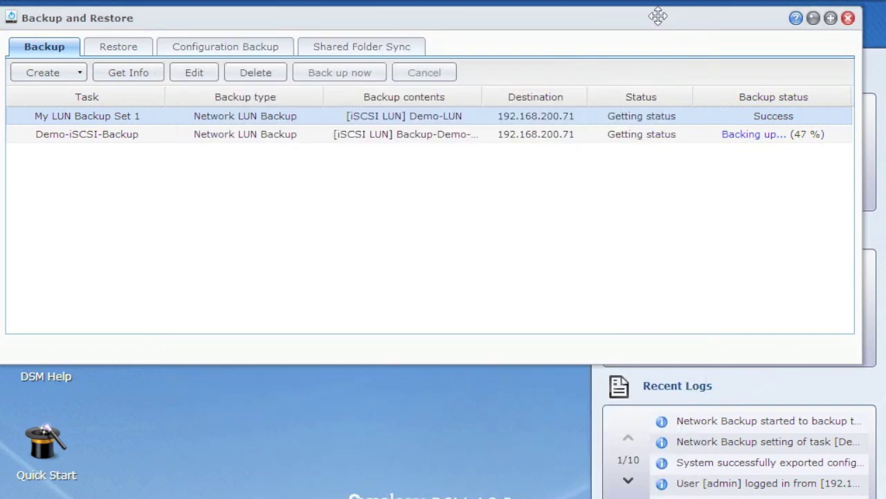
click(190, 73)
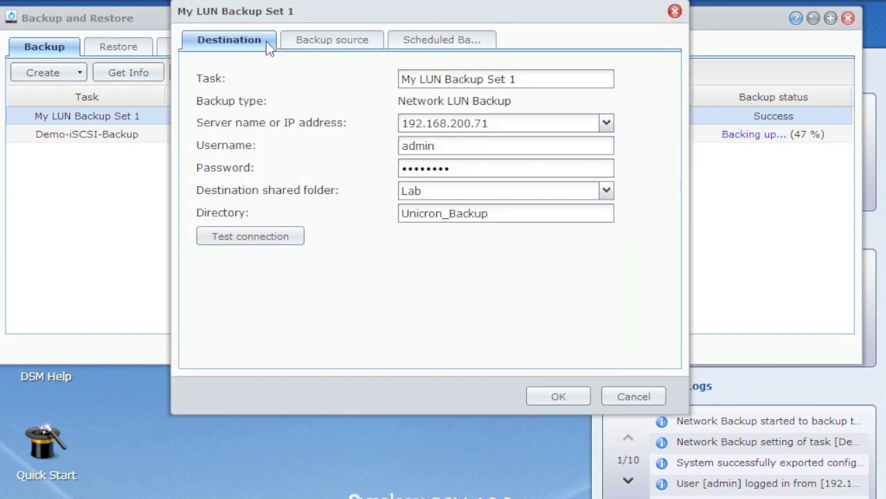
Browse the source and schedule settings, then test the destination server connection, which fails twice
click(340, 41)
click(432, 43)
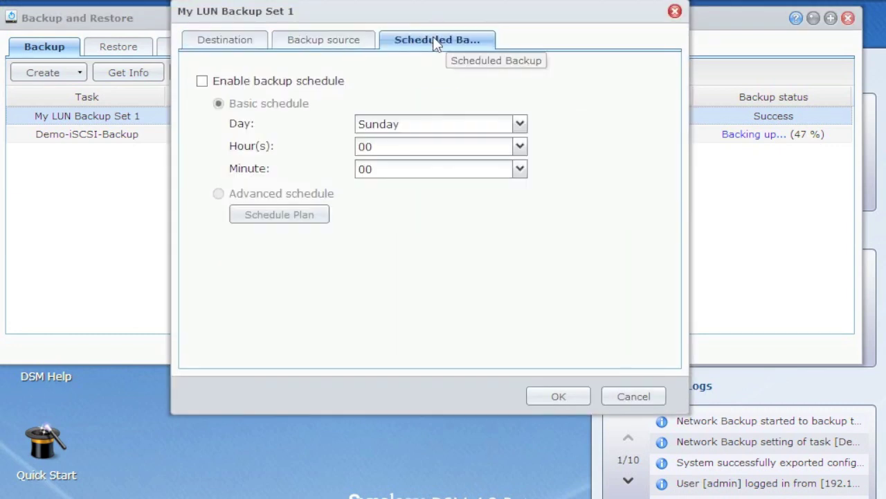
click(203, 43)
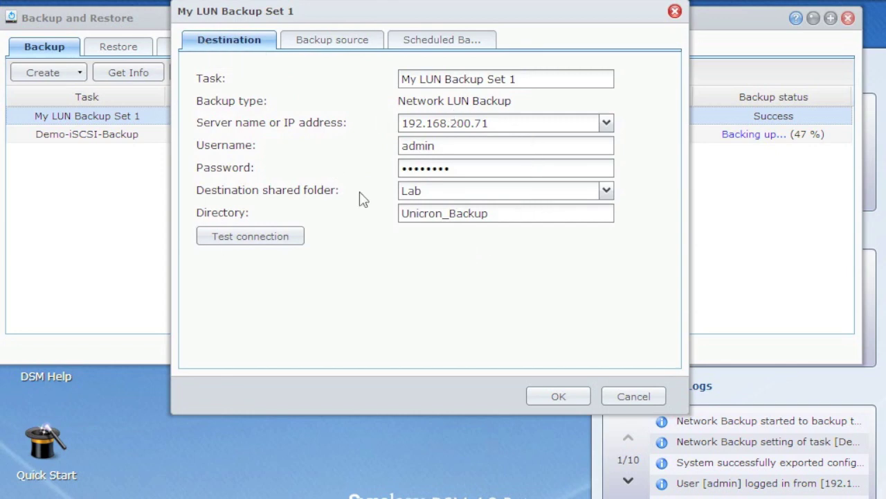
click(256, 238)
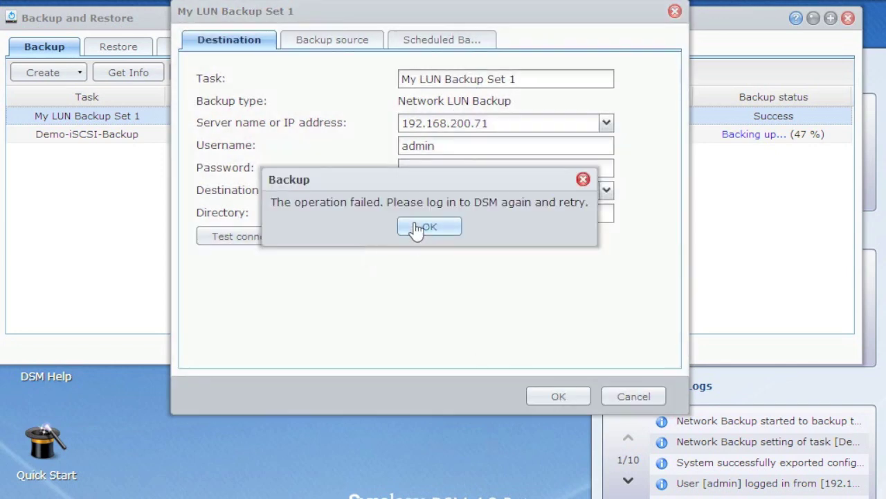
click(419, 227)
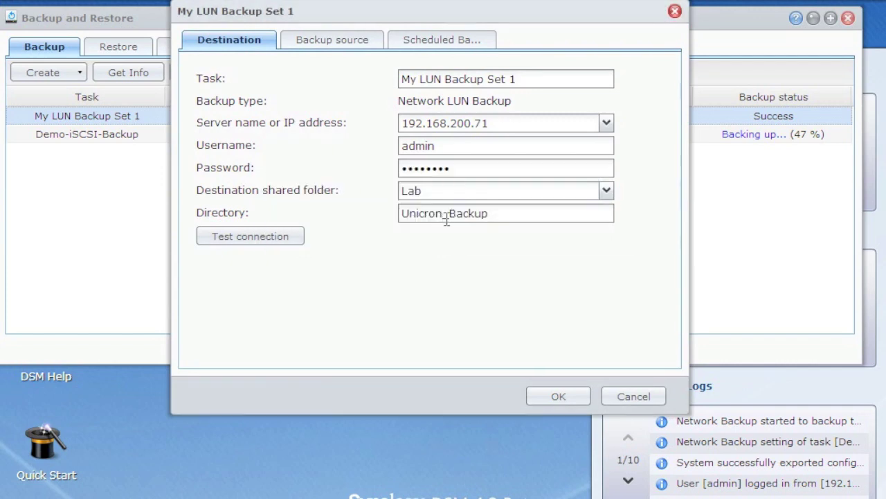
click(273, 237)
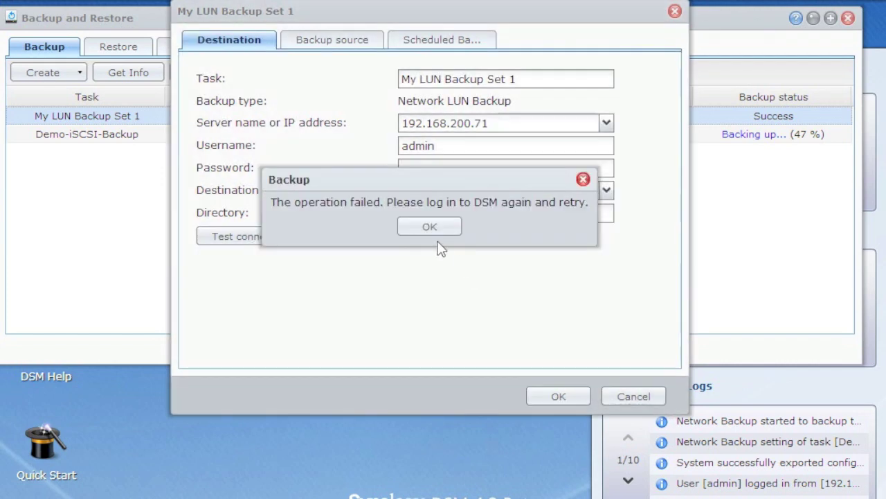
click(428, 225)
Re-enter the password, get a successful connection test, and close settings without saving
double_click(457, 173)
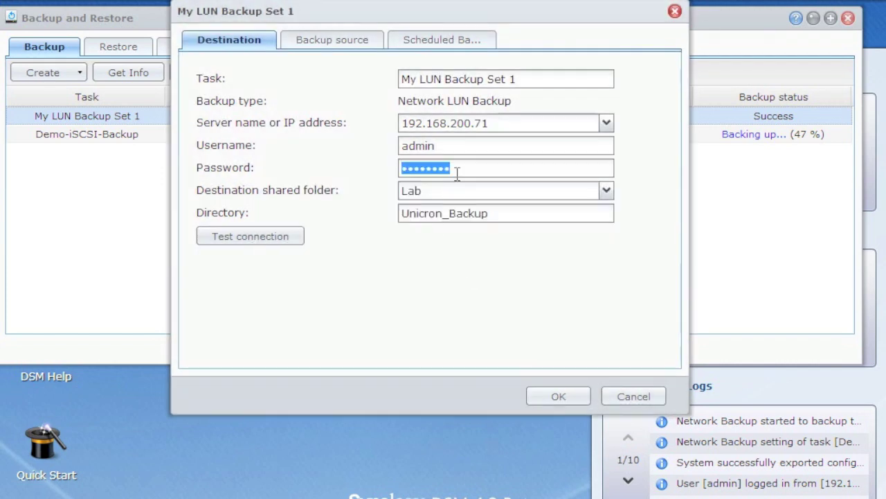
text(••)
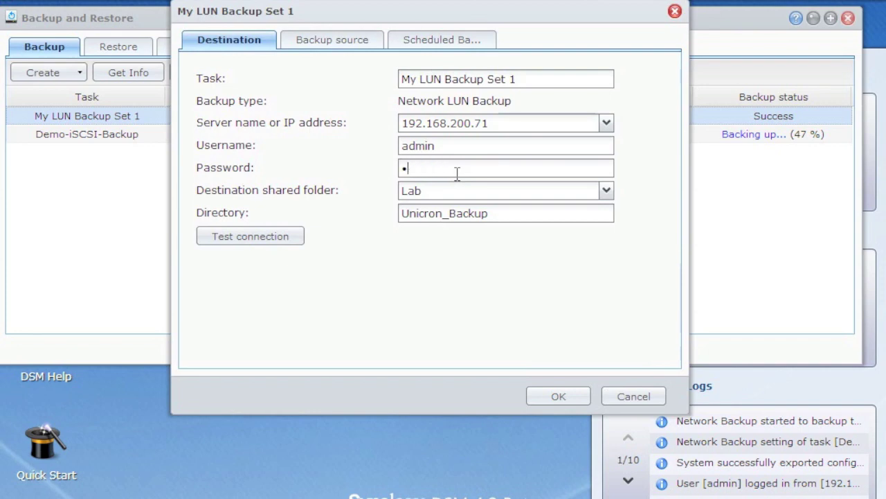
click(264, 238)
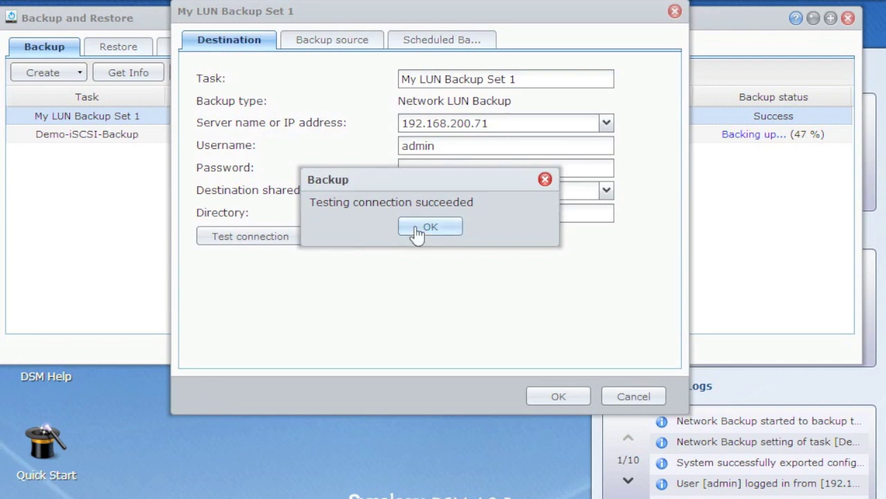
click(419, 228)
click(630, 396)
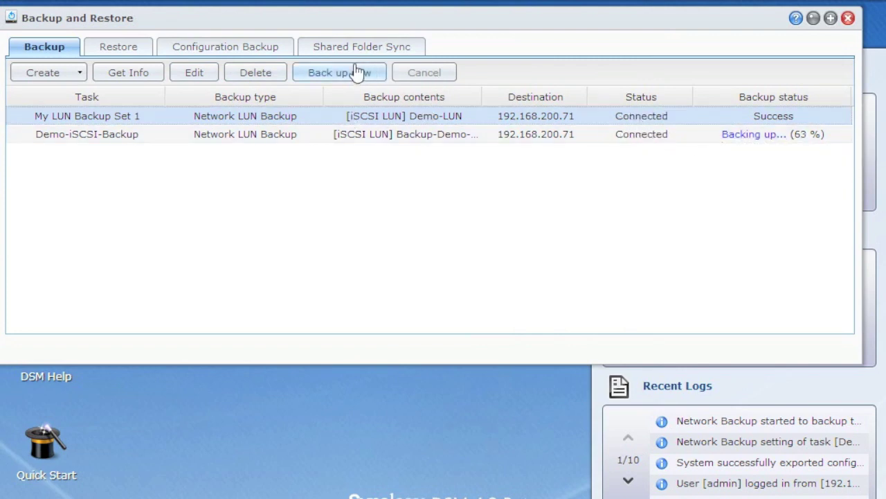
Run Back up now on My LUN Backup Set 1
click(353, 71)
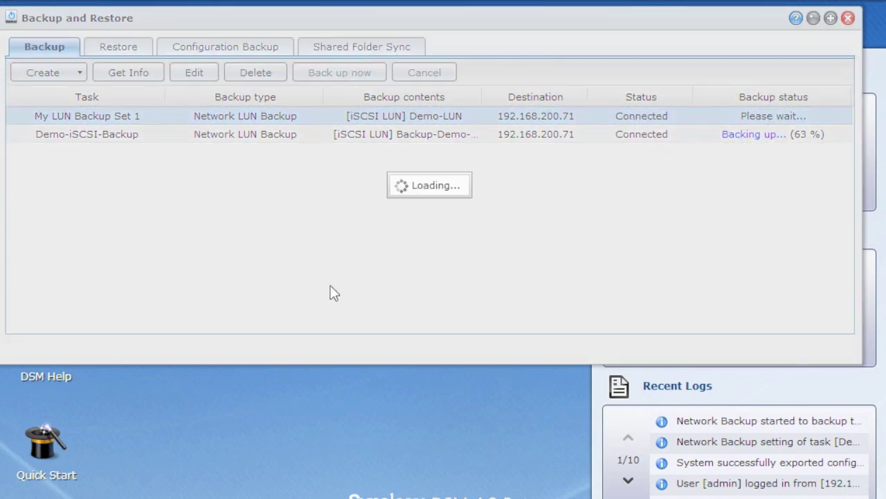